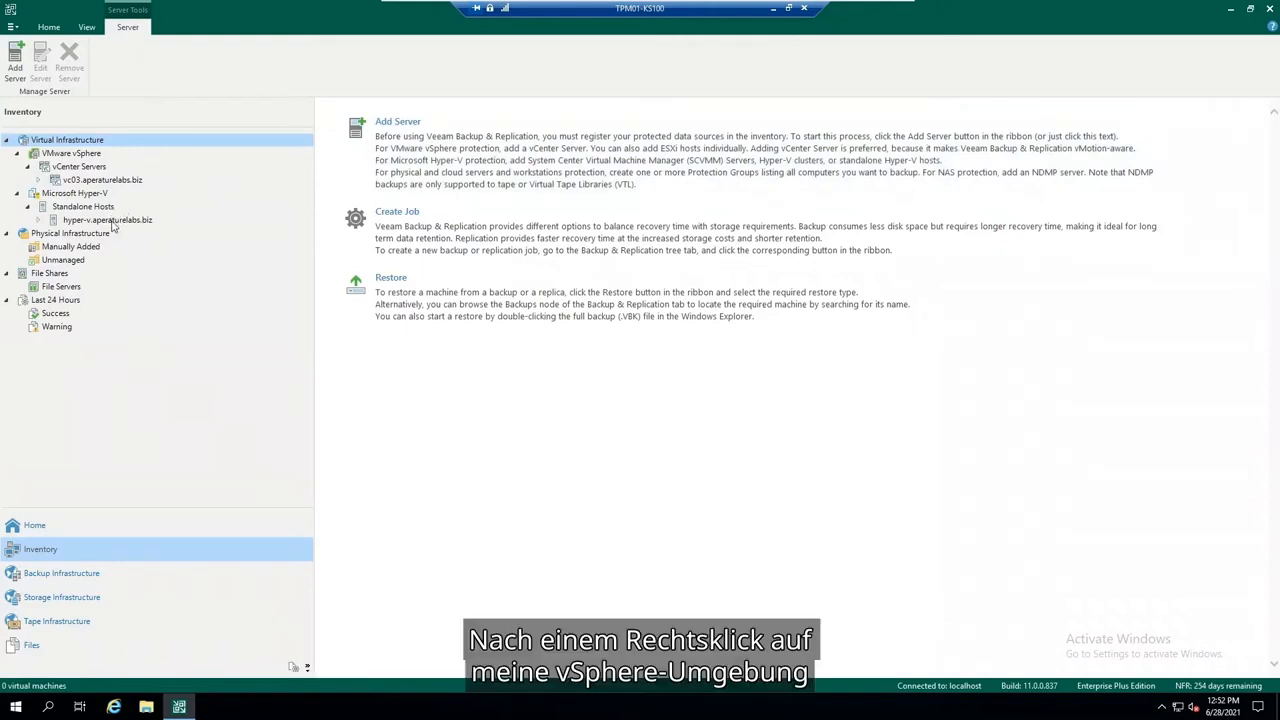
- Review the name and credentials settings of the vCenter server vc03.aperaturelabs.biz, then close its properties without changes
left_click(116, 182)
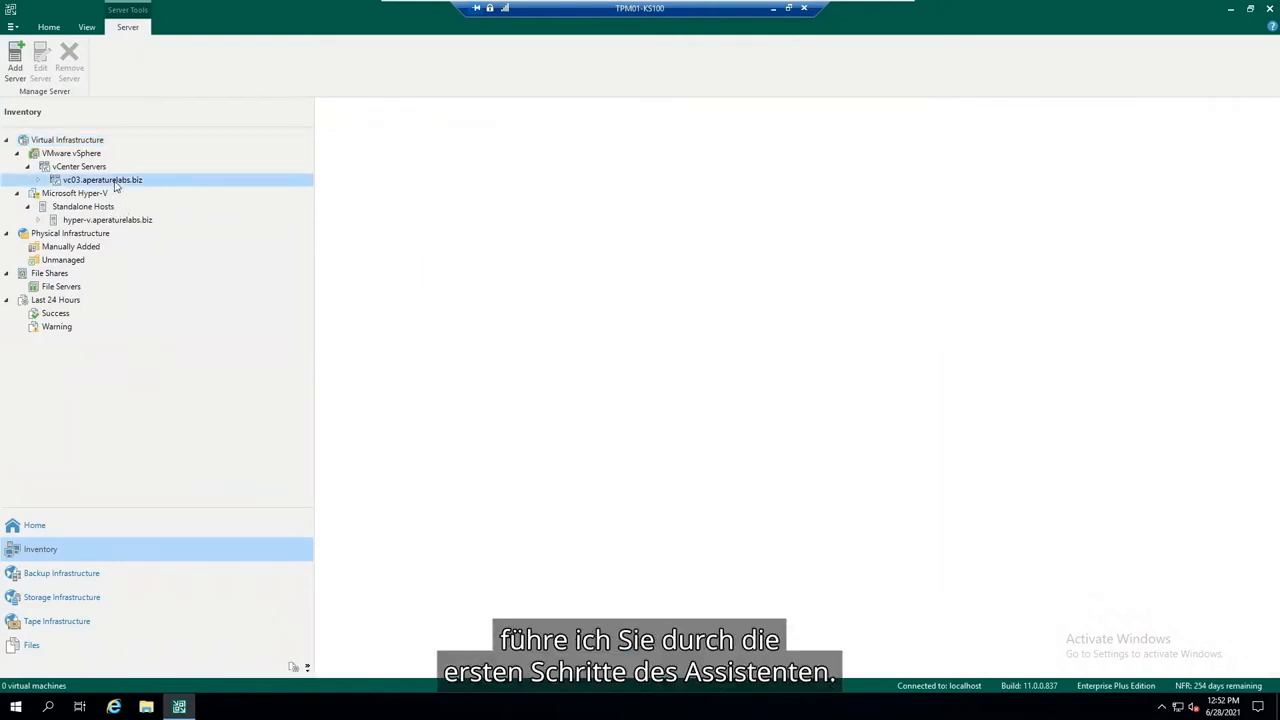
right_click(116, 185)
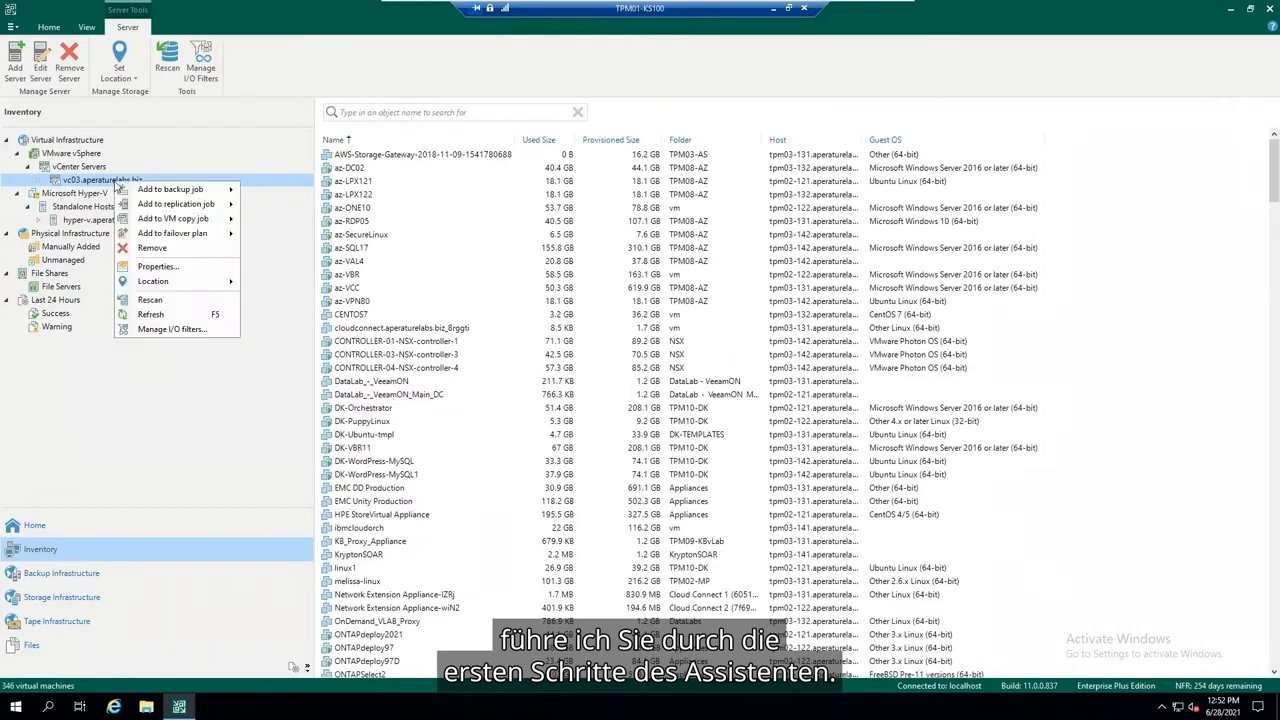
left_click(206, 263)
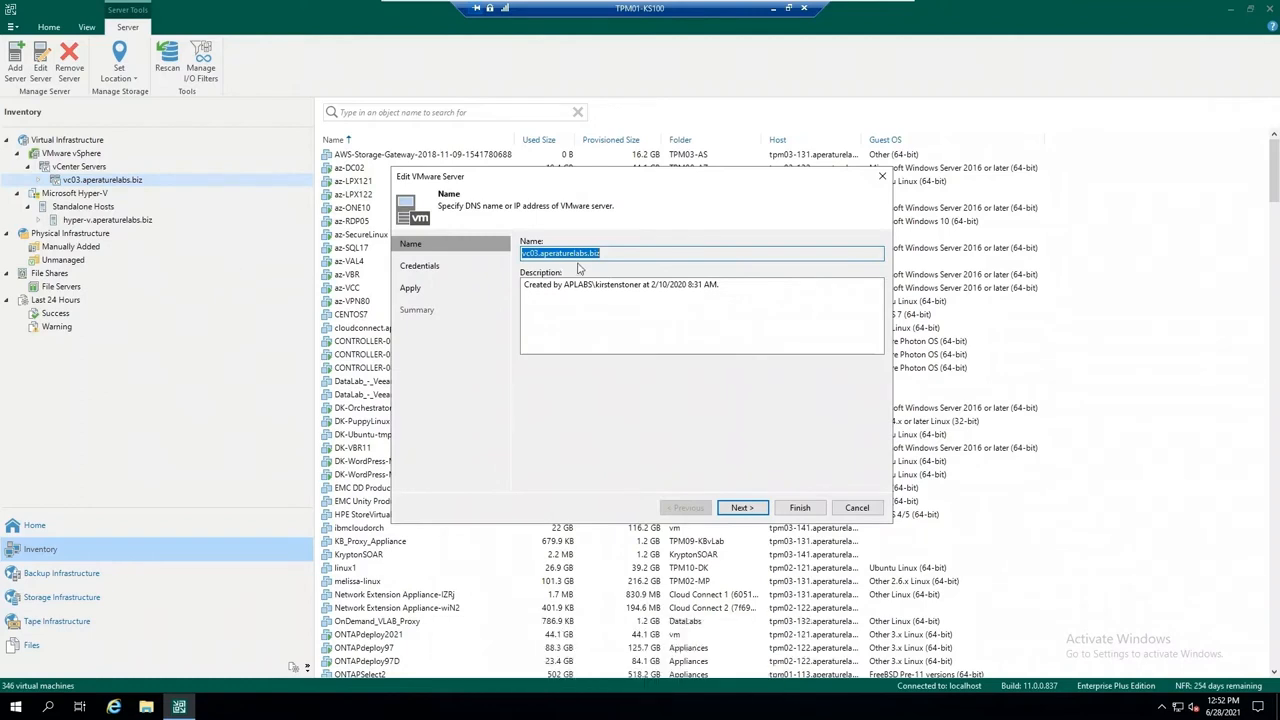
left_click(432, 267)
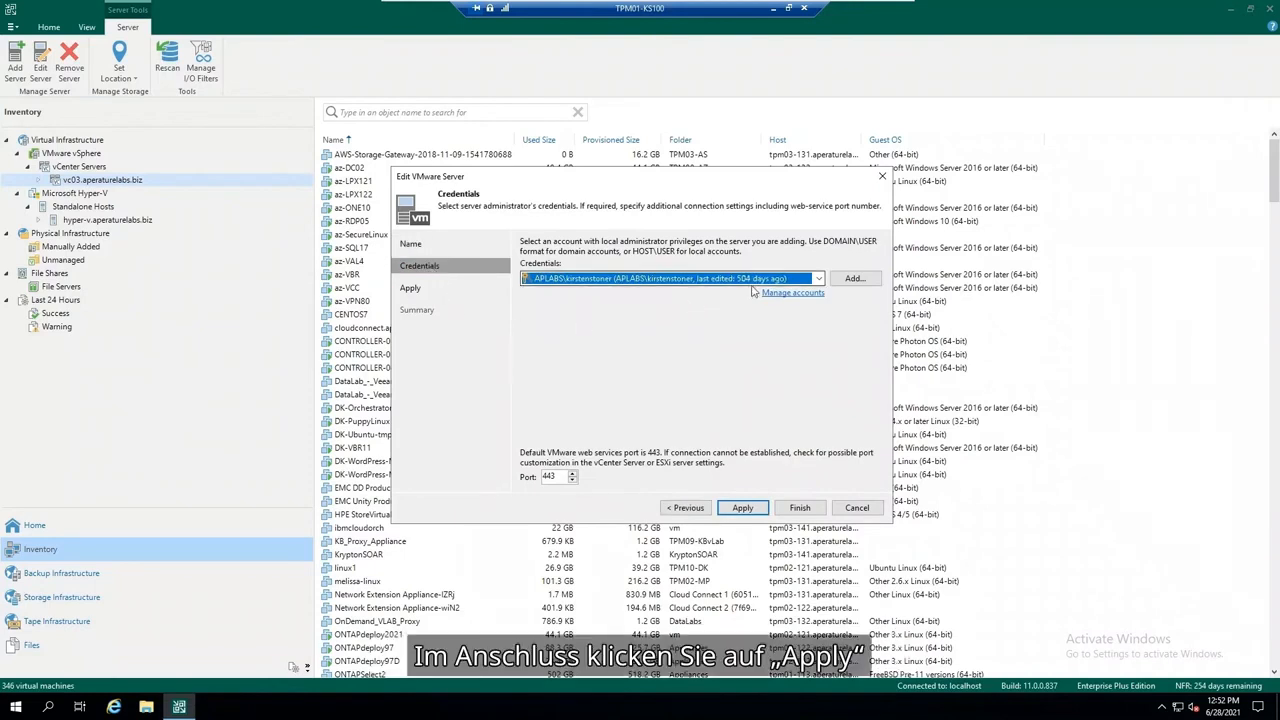
left_click(866, 509)
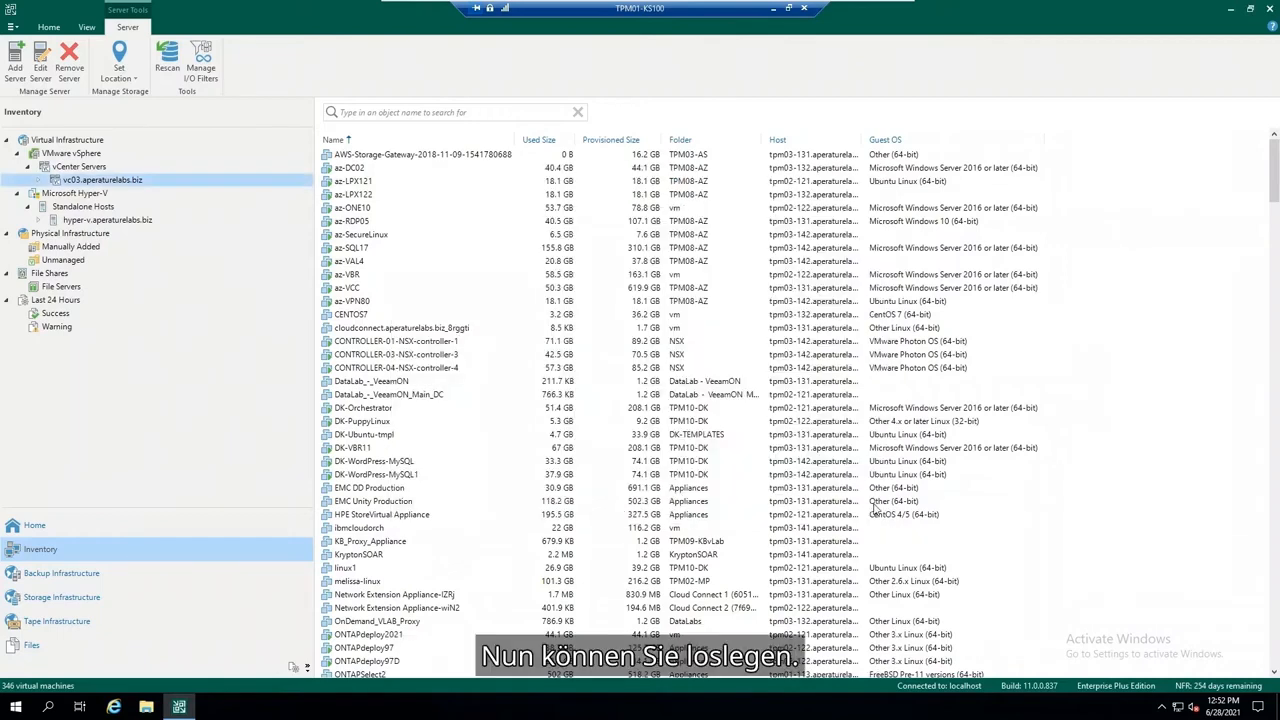
- Review the storage types offered for adding a backup repository in the backup infrastructure, then cancel
left_click(212, 580)
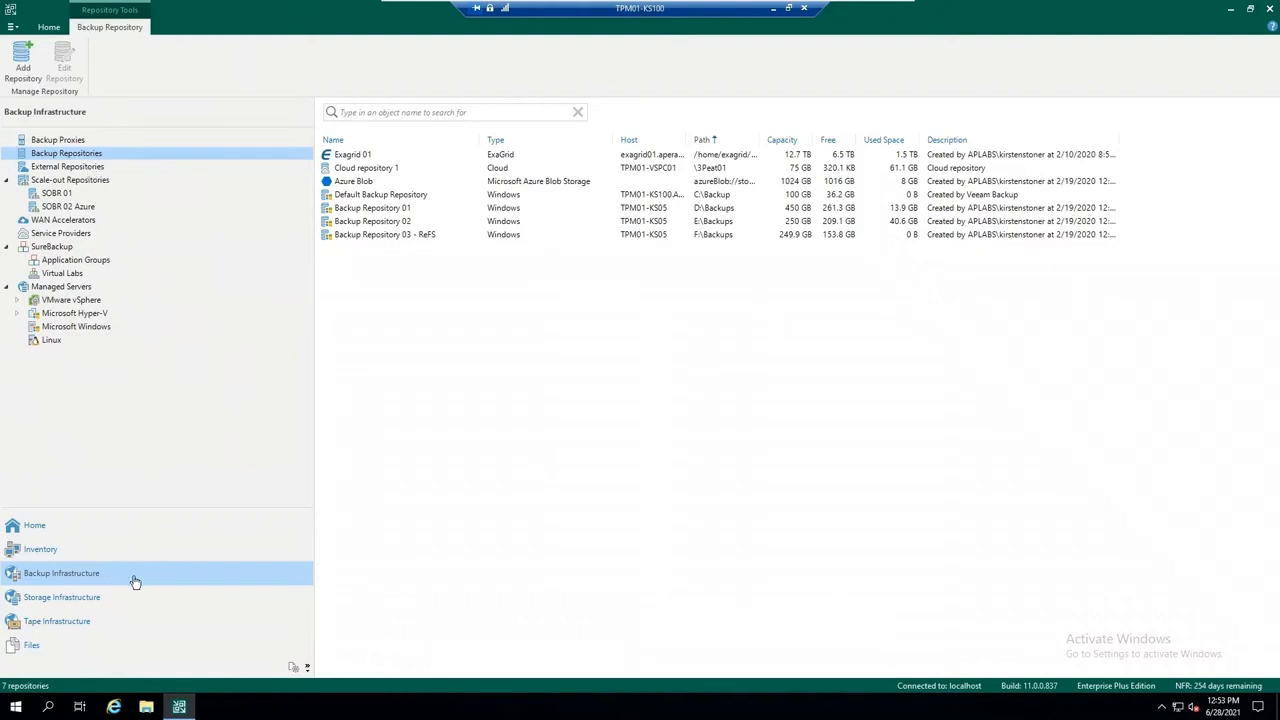
left_click(16, 66)
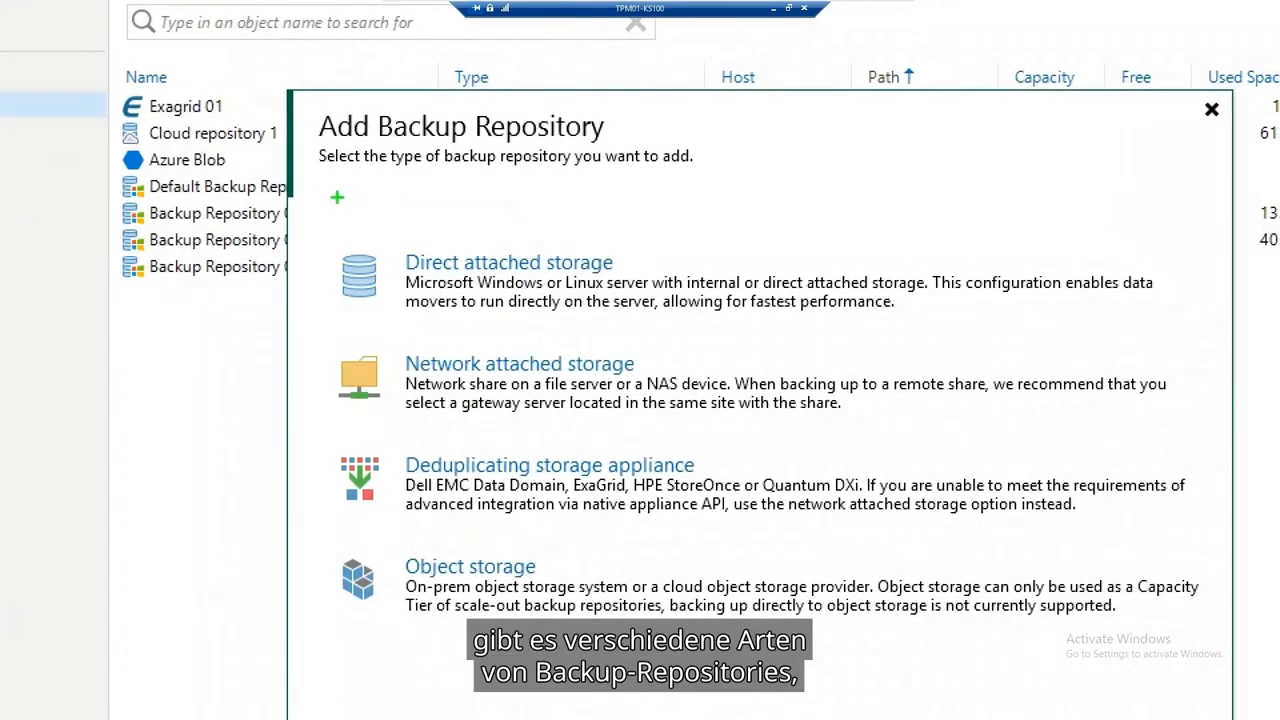
left_click_drag(322, 197, 1212, 688)
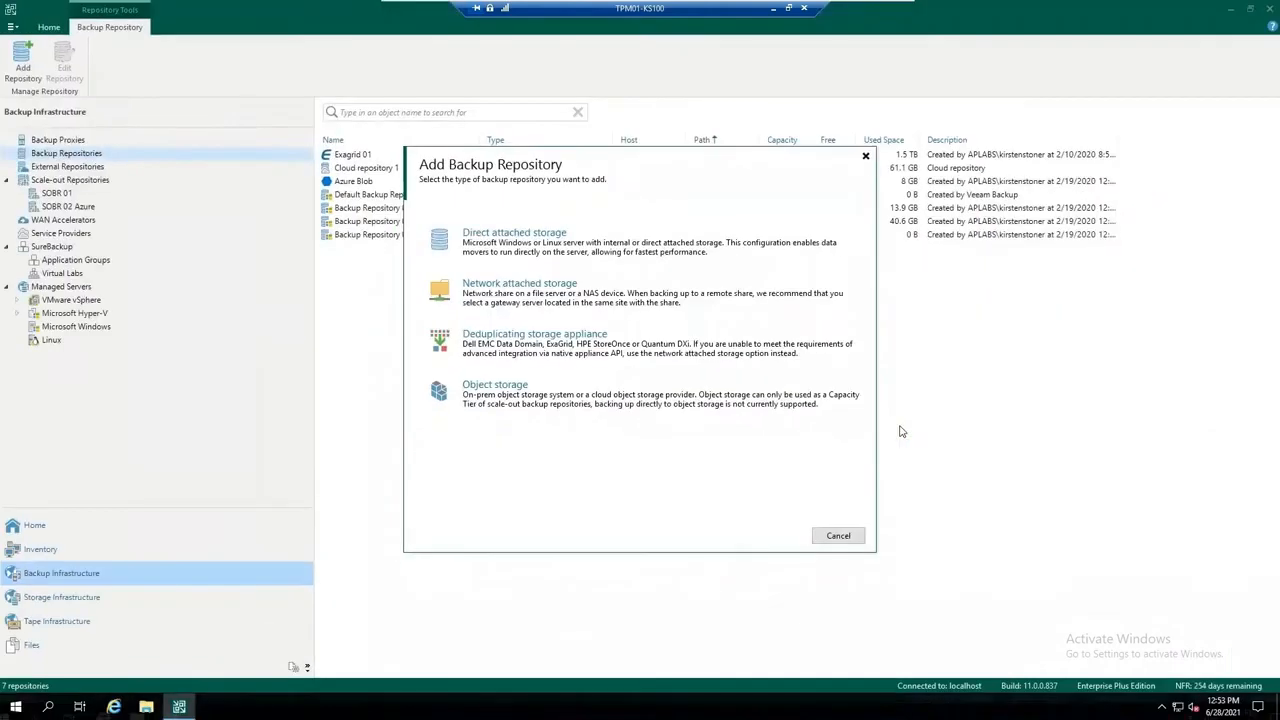
left_click(838, 536)
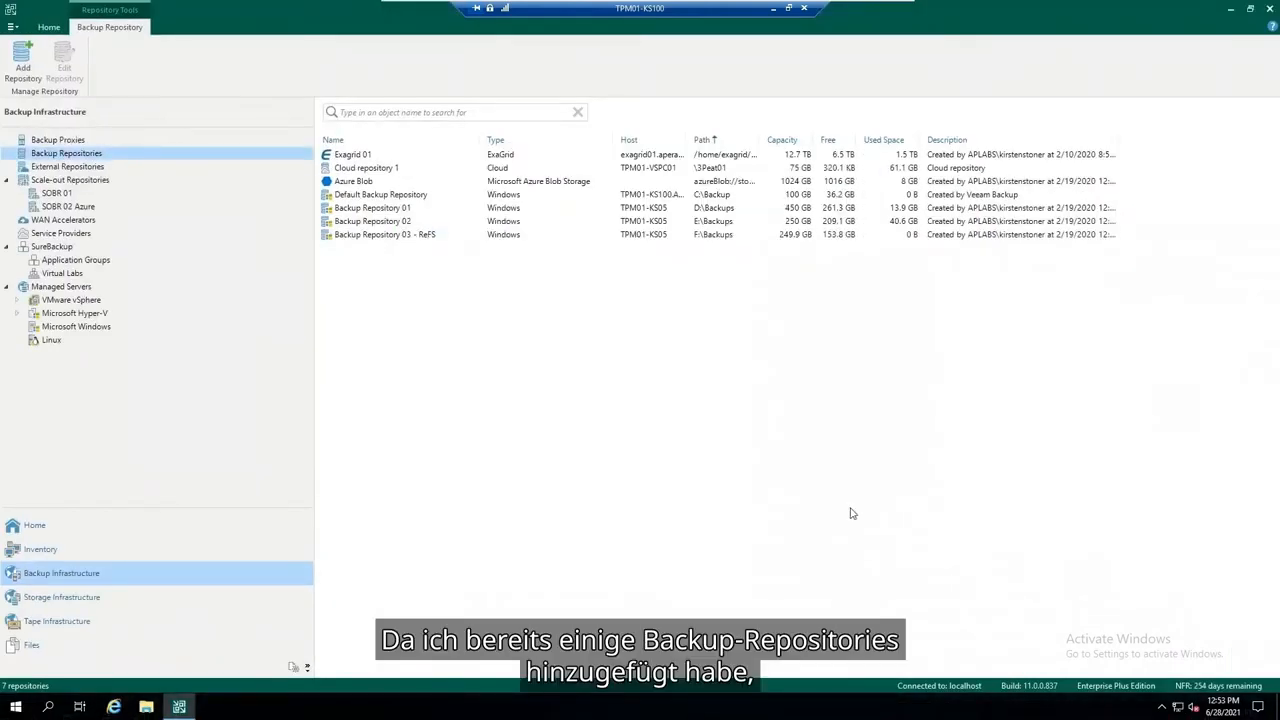
- Open the properties of Backup Repository 01, keep its name, and populate the repository server's list of paths
left_click(437, 209)
right_click(436, 212)
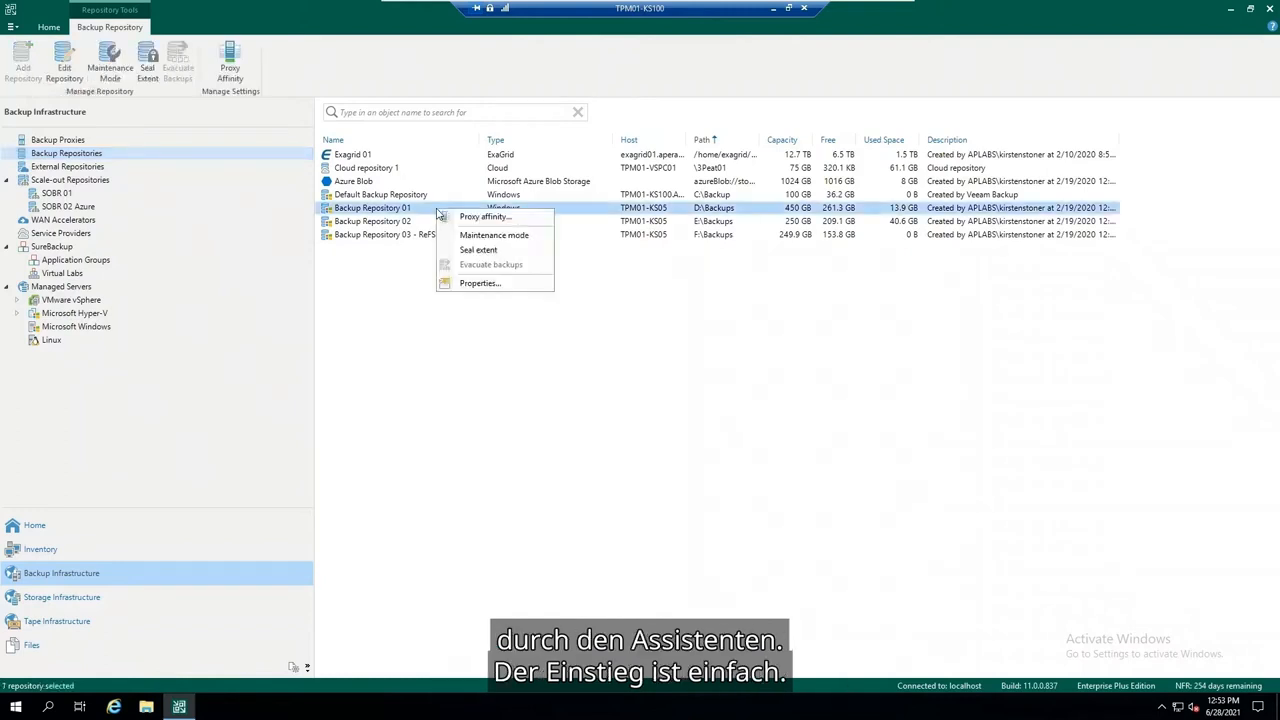
left_click(480, 284)
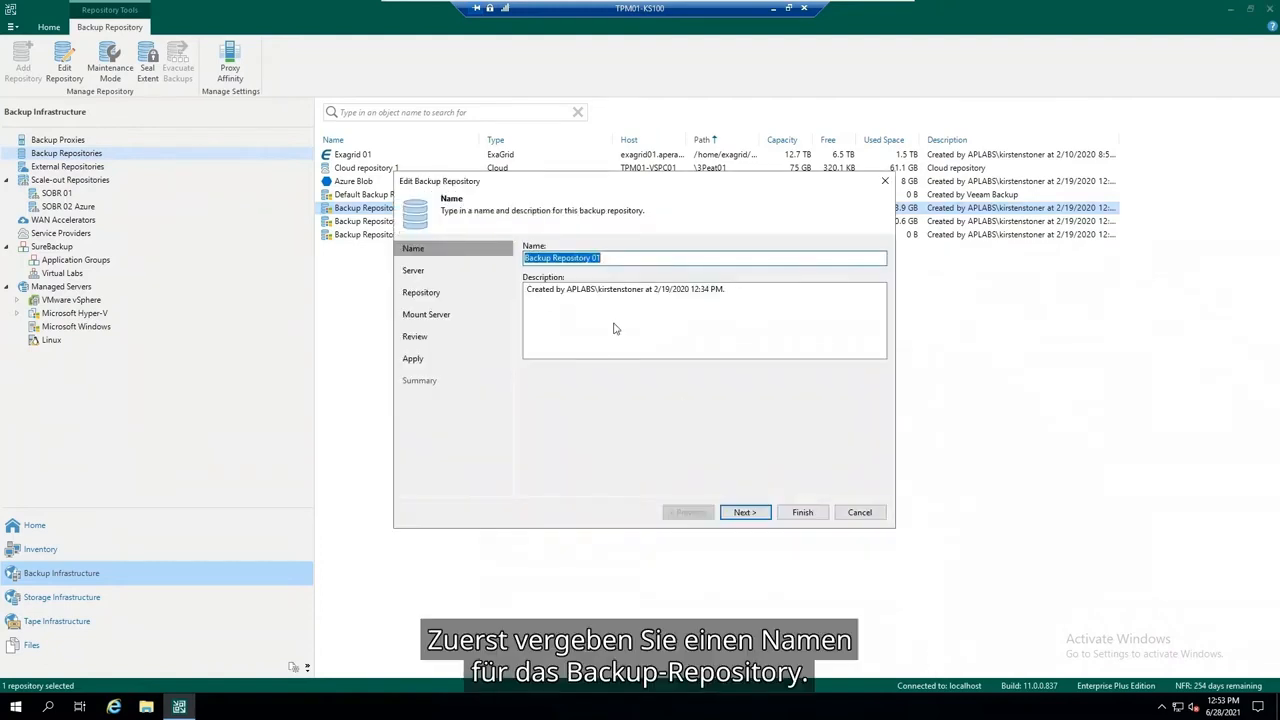
left_click(612, 259)
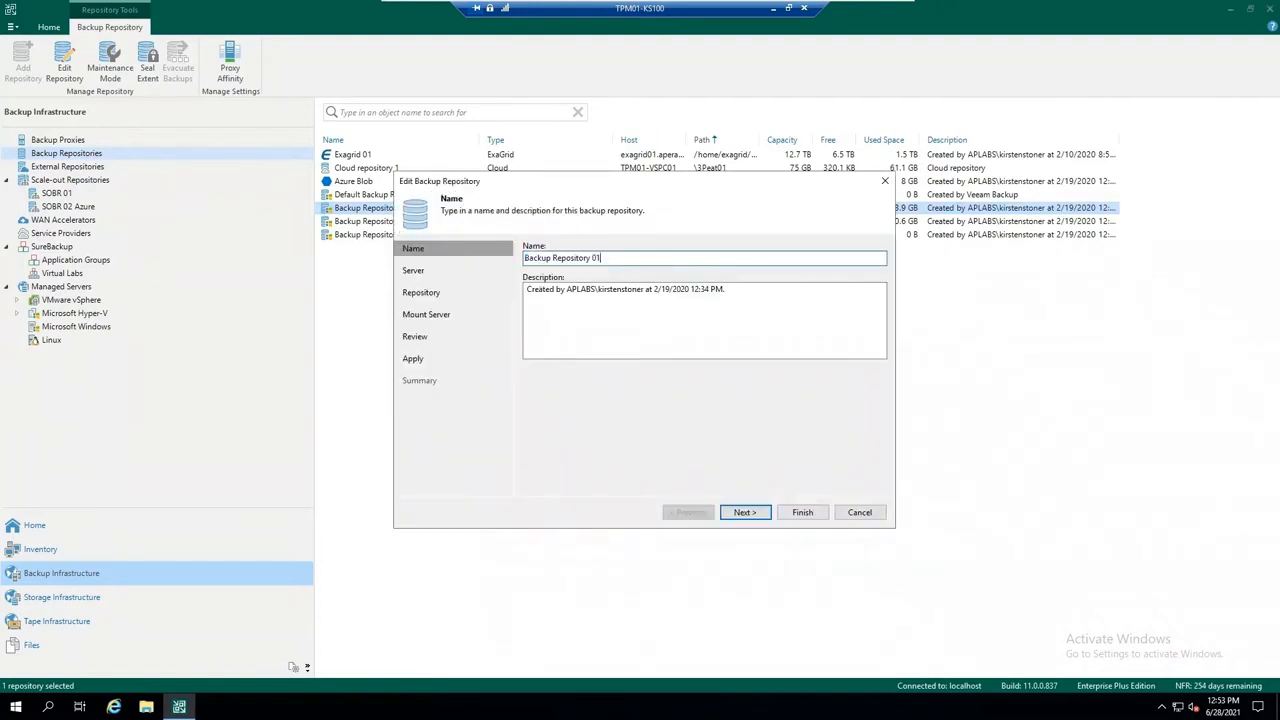
left_click(420, 273)
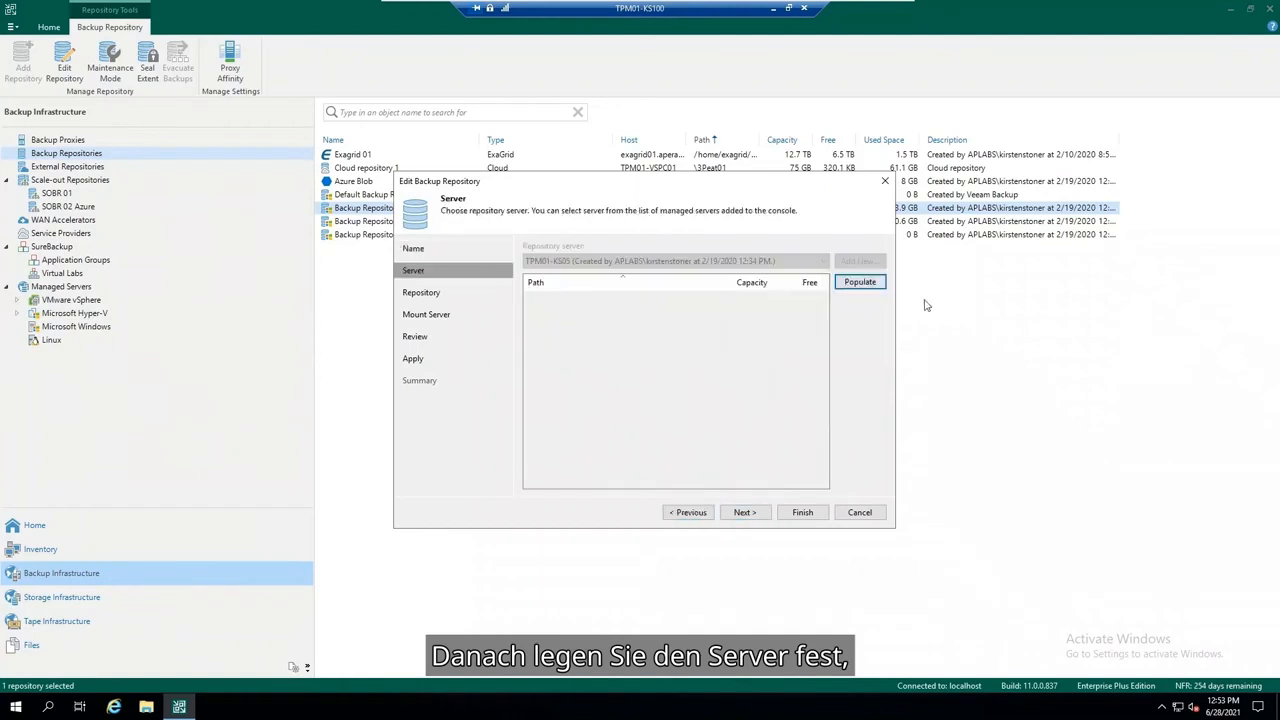
left_click(860, 282)
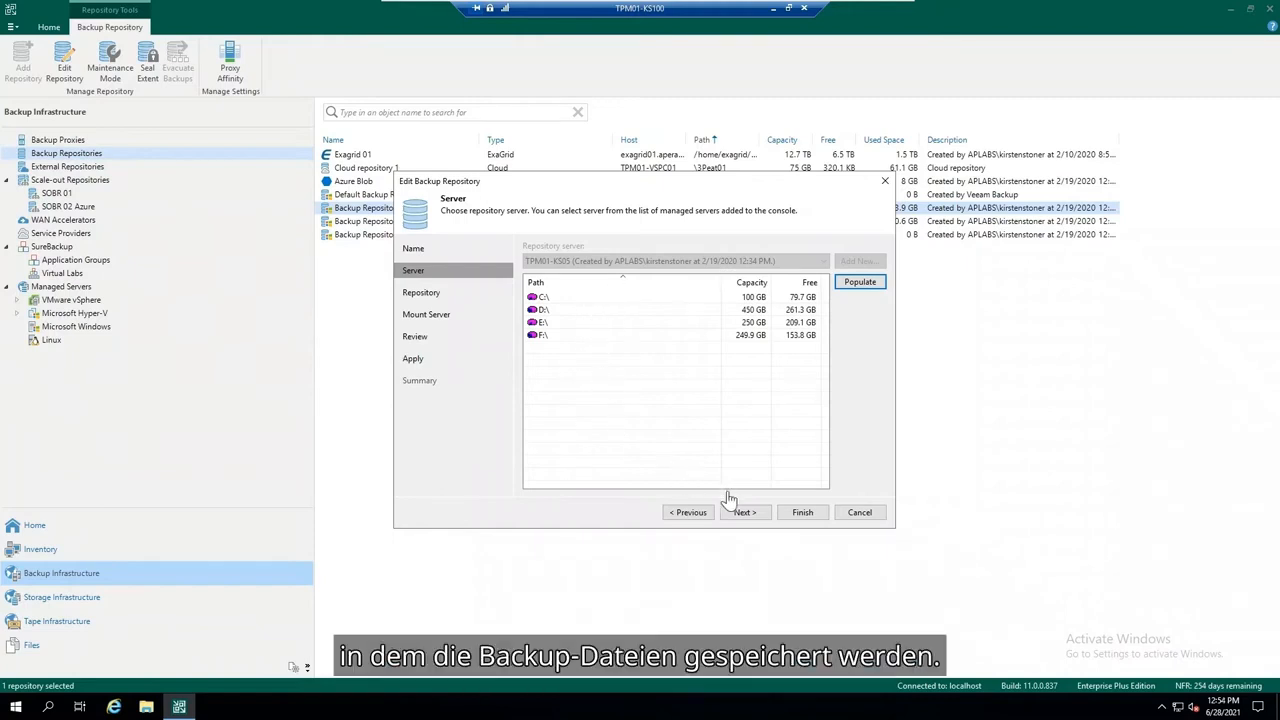
- Populate the capacity and free space of the repository folder and review its storage compatibility settings without changing them
left_click(745, 514)
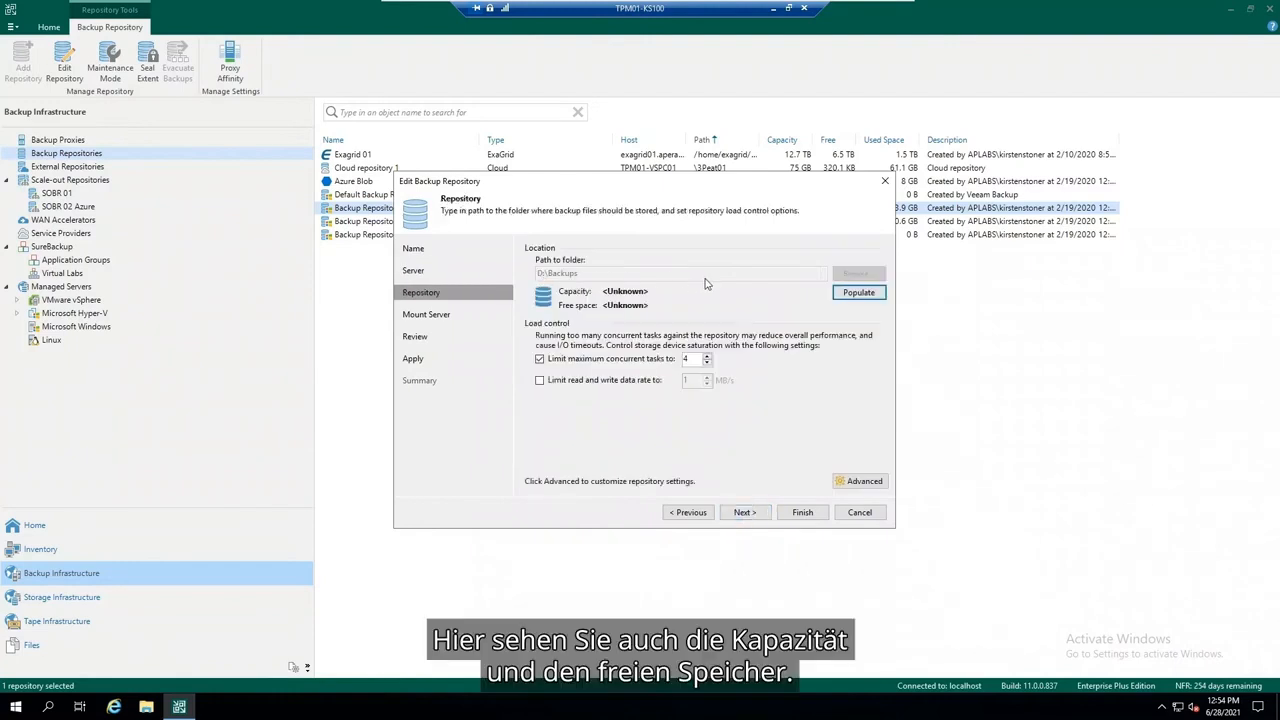
left_click(856, 292)
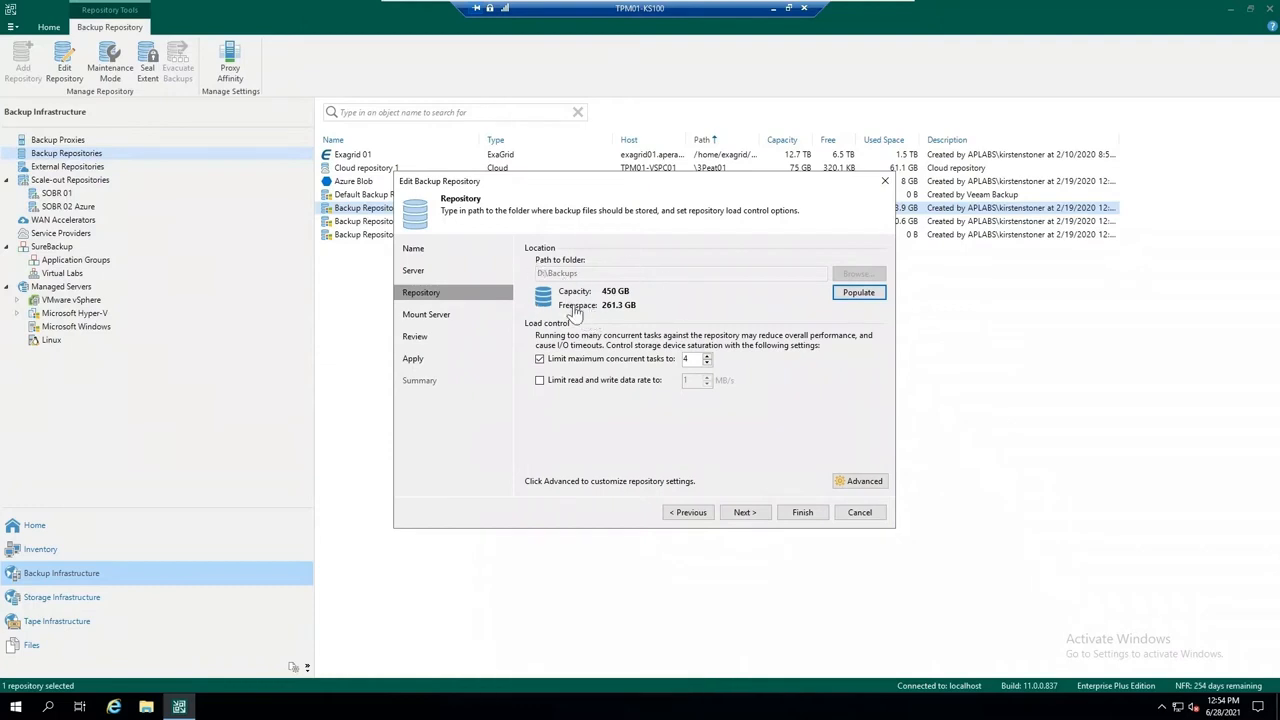
left_click(866, 482)
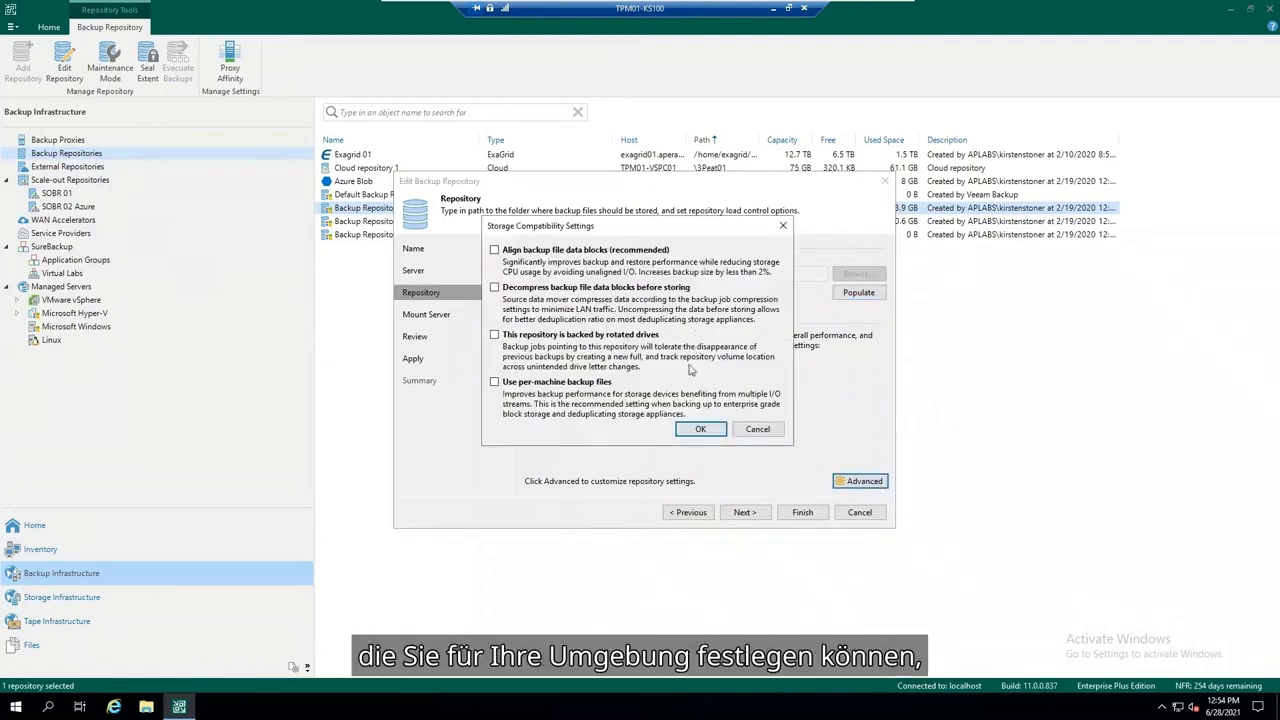
left_click(758, 429)
- Proceed without fast cloning support, accept the mount server settings, and apply the Backup Repository 01 configuration
left_click(405, 317)
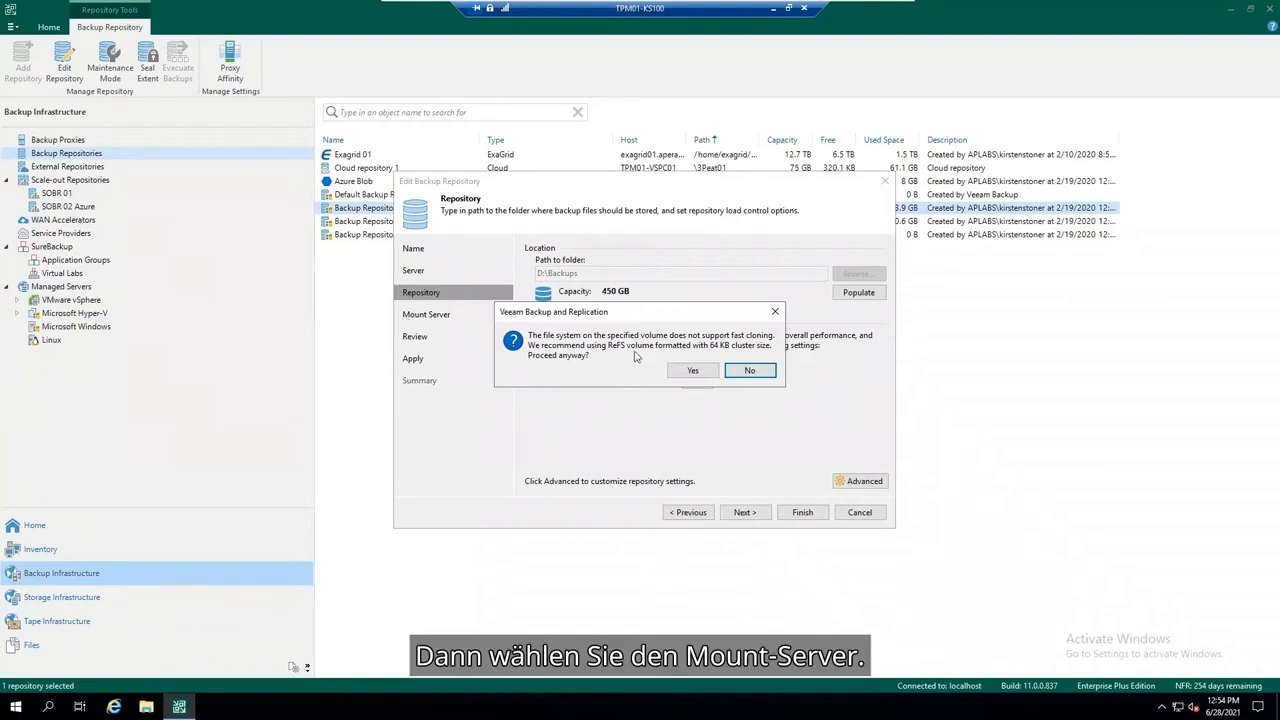
left_click(694, 371)
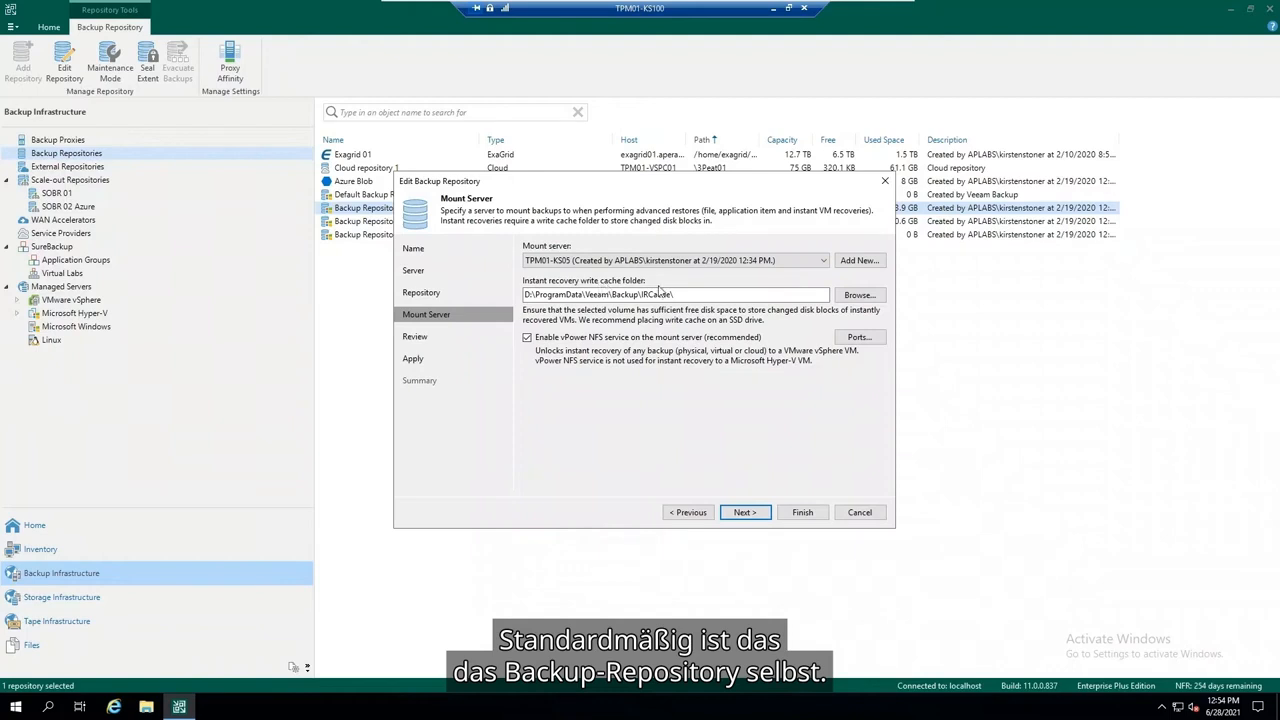
left_click(413, 338)
left_click(413, 358)
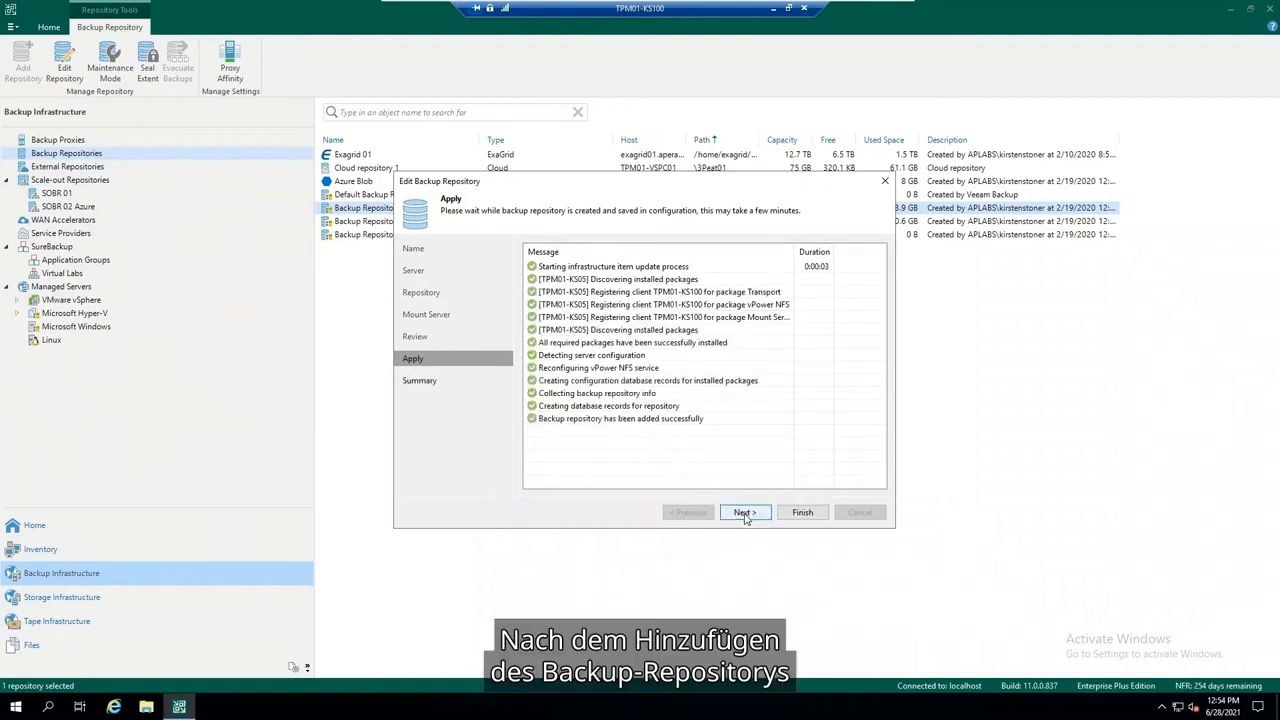
left_click(745, 516)
left_click(797, 515)
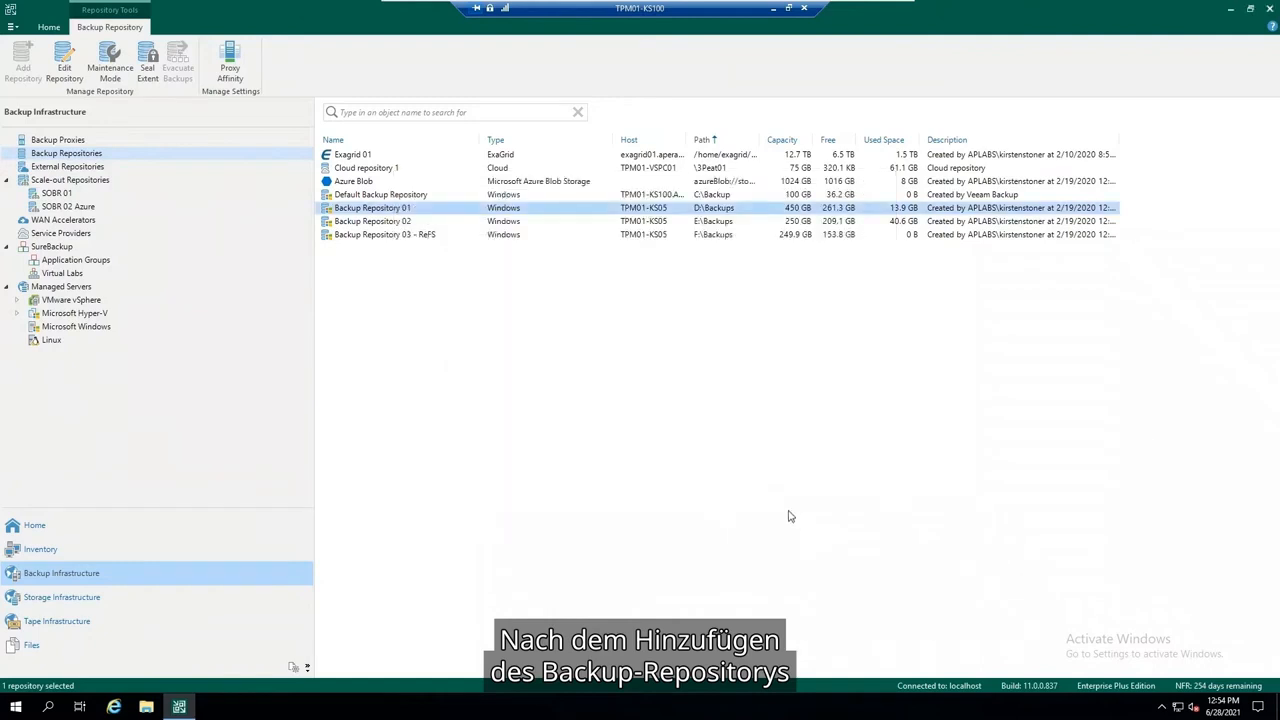
- Go to the backup jobs overview and start a virtual machine backup job for VMware vSphere
left_click(117, 539)
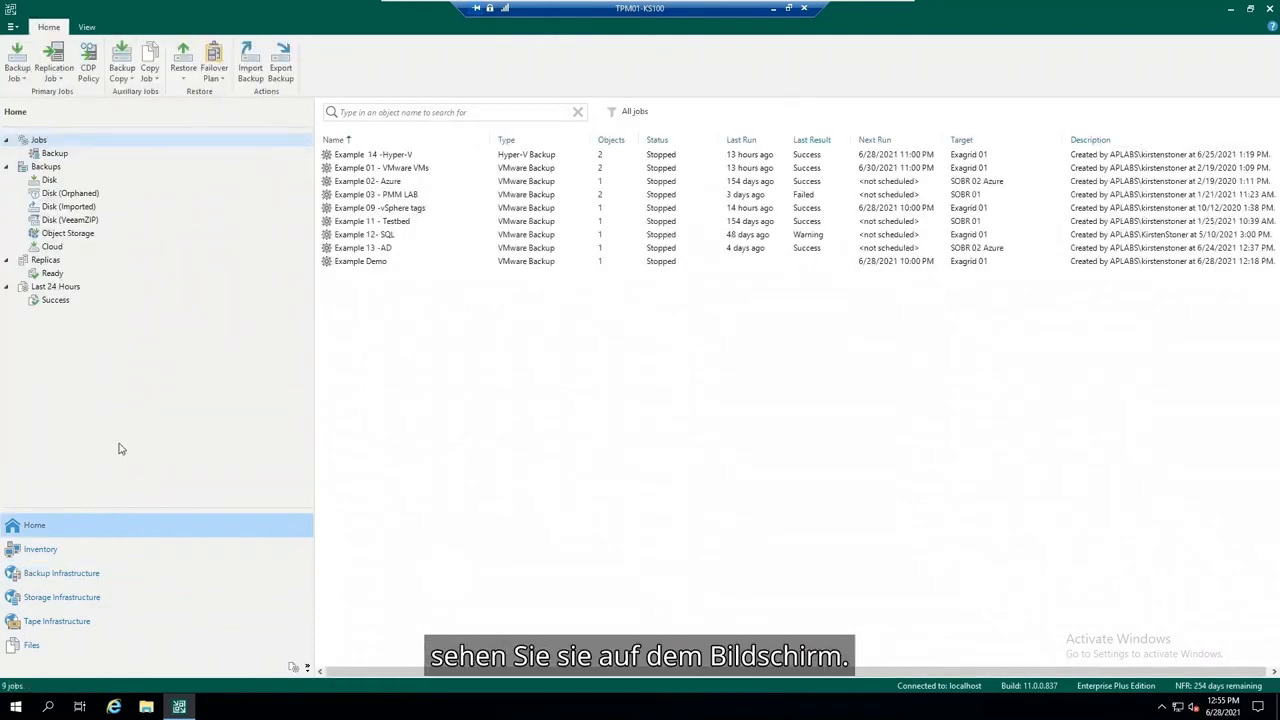
left_click(15, 78)
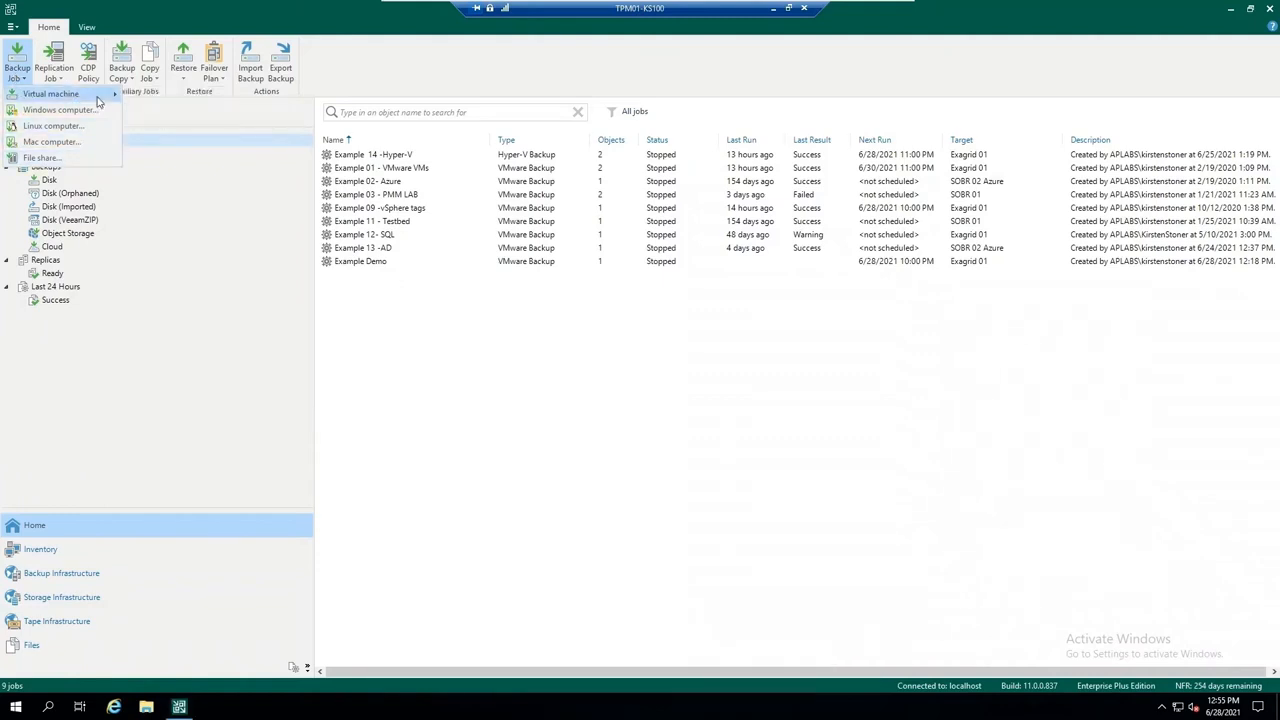
mouse_move(60, 94)
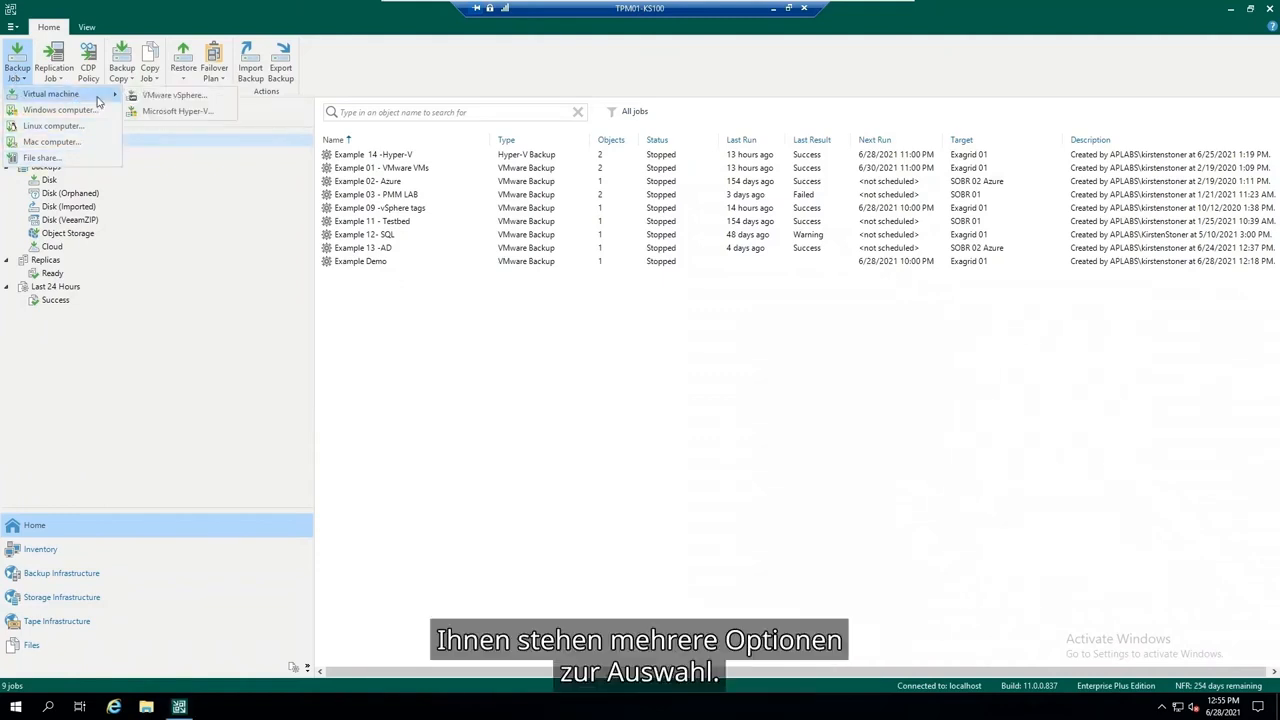
left_click(212, 97)
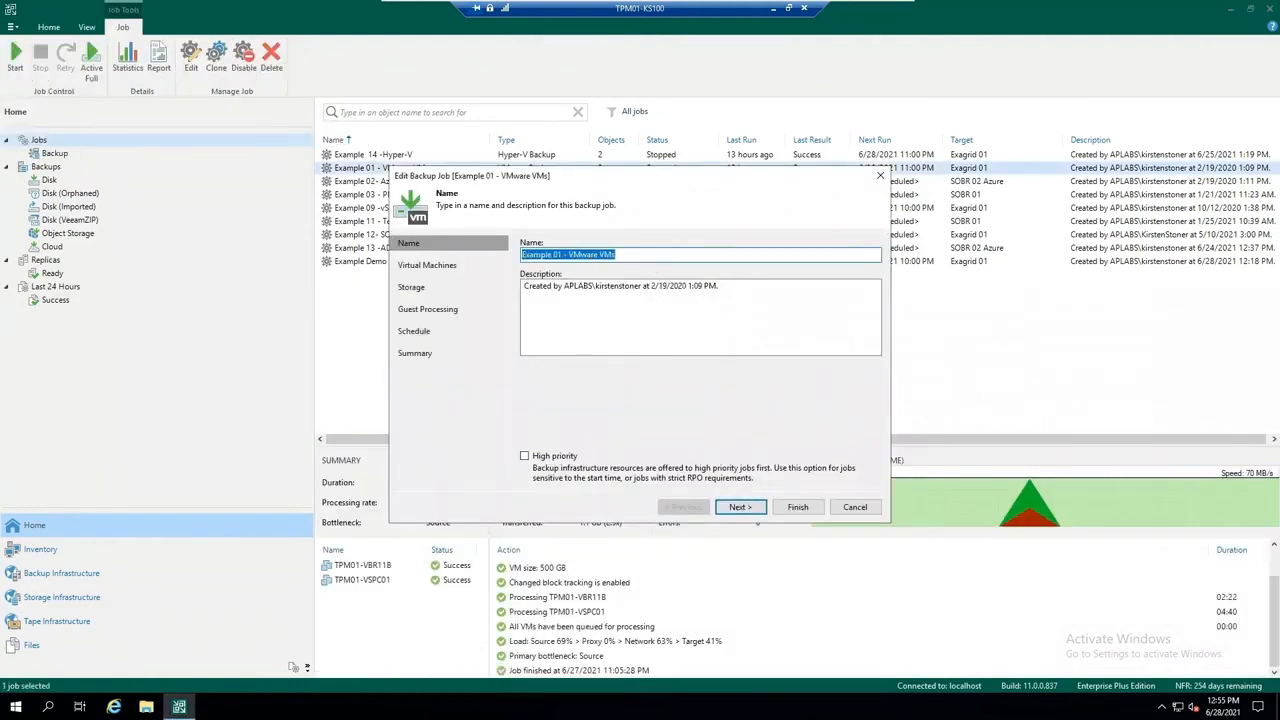
- Review the name, priority option and included virtual machines of the backup job Example 01 - VMware VMs
left_click(618, 255)
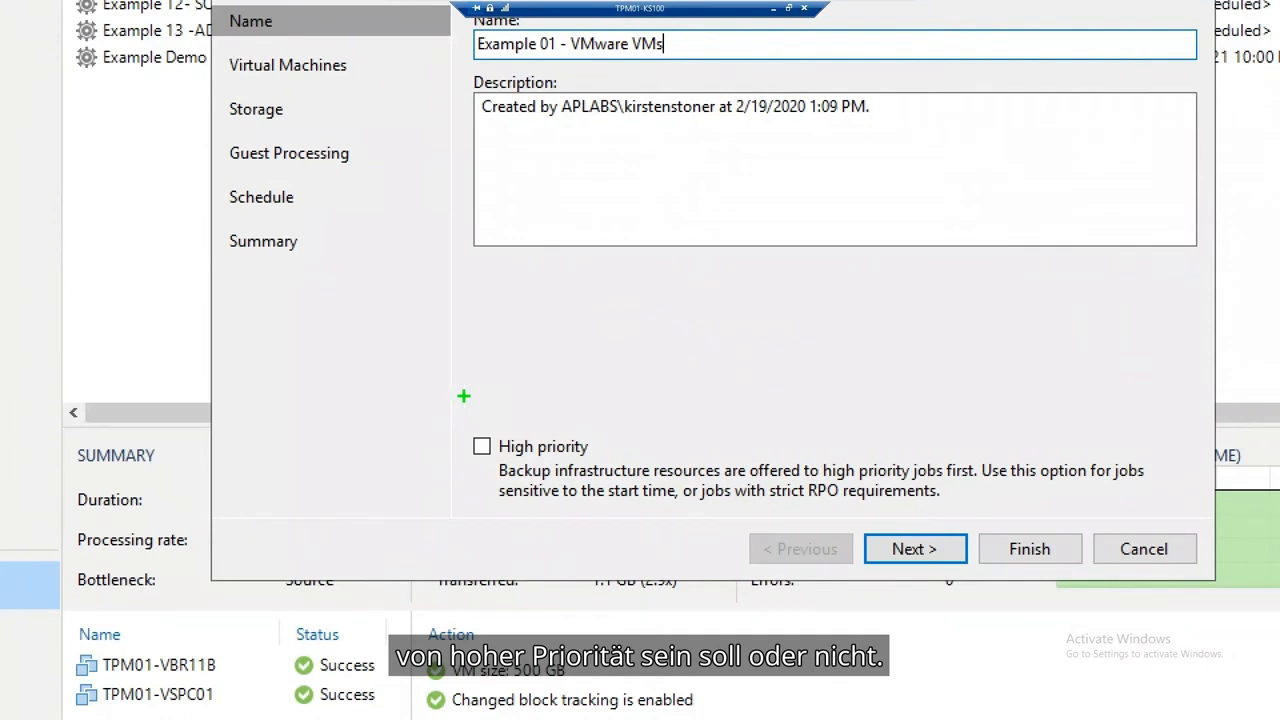
mouse_move(460, 403)
left_mouse_down()
mouse_move(648, 472)
mouse_move(969, 535)
left_mouse_up()
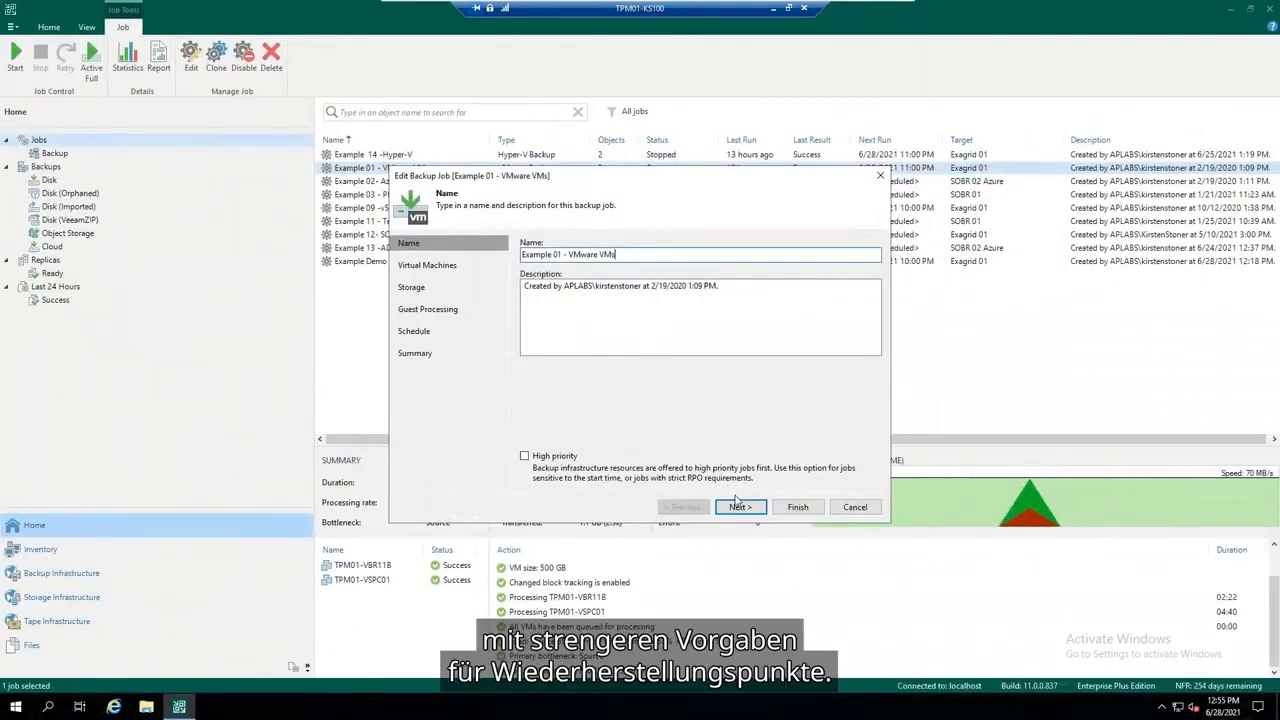
left_click(912, 548)
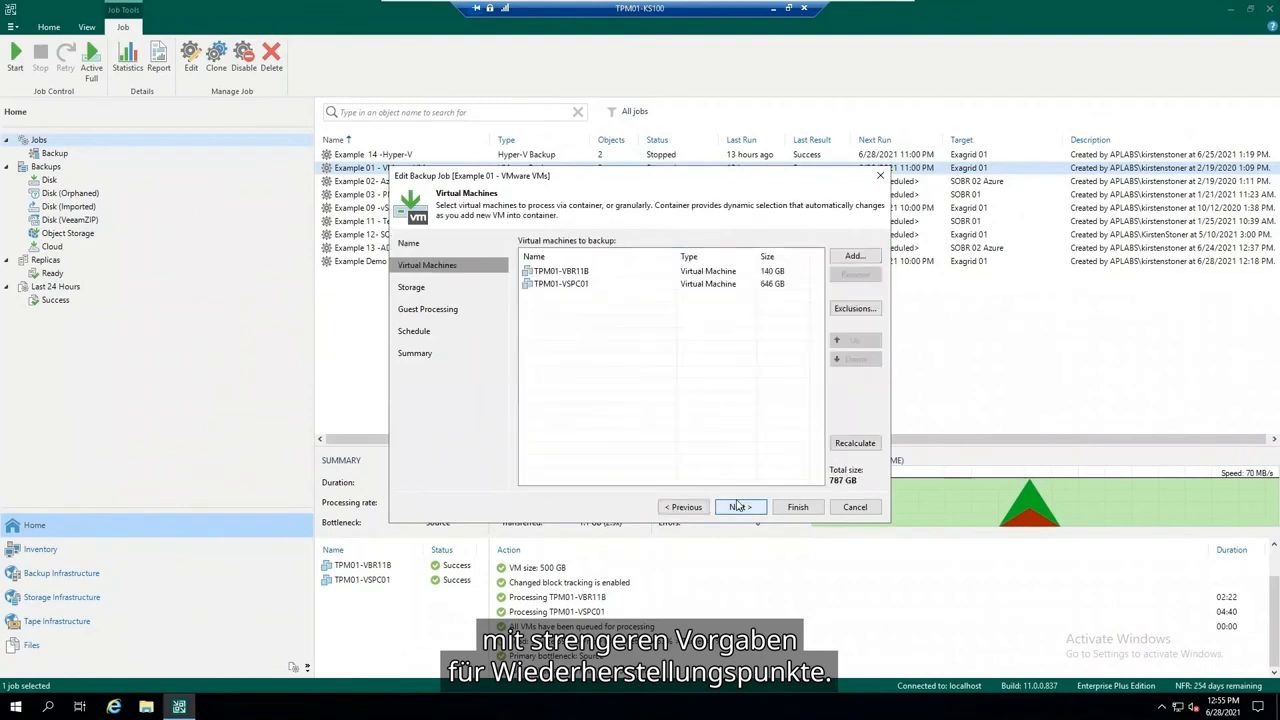
left_click(651, 273)
left_click(652, 287)
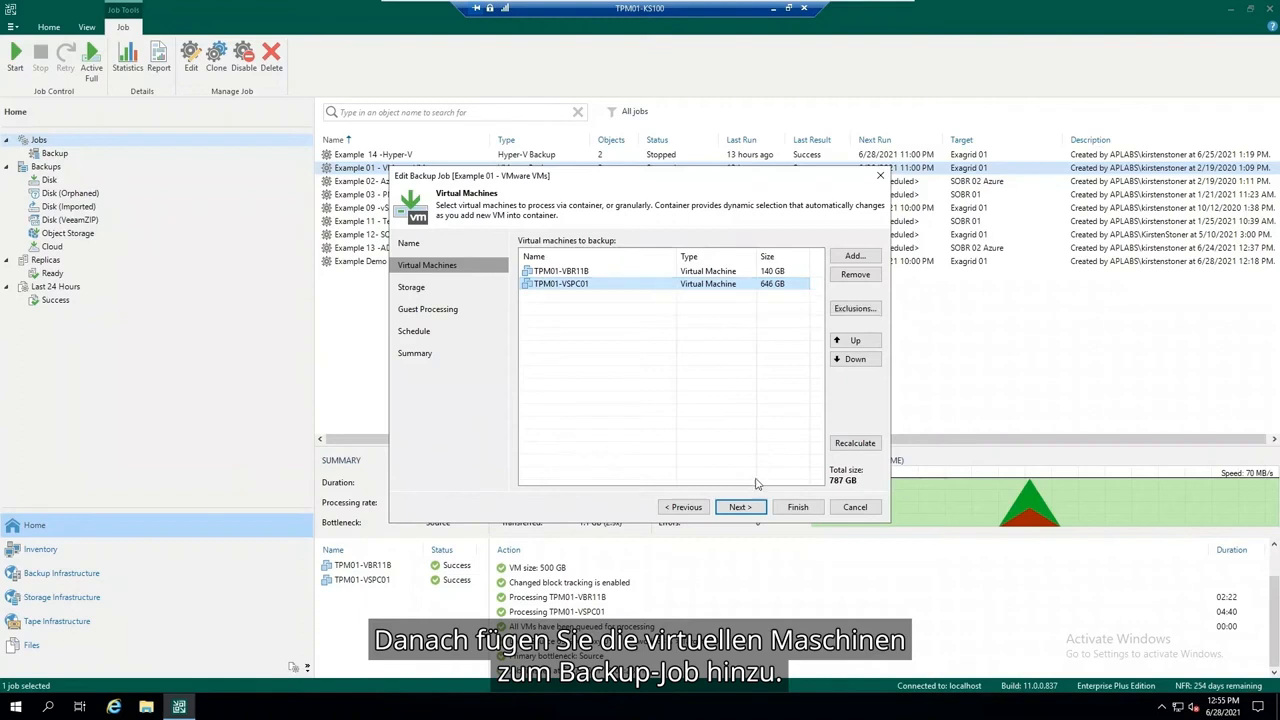
- Select Exagrid 01 as the backup repository in the job's storage settings
left_click(740, 507)
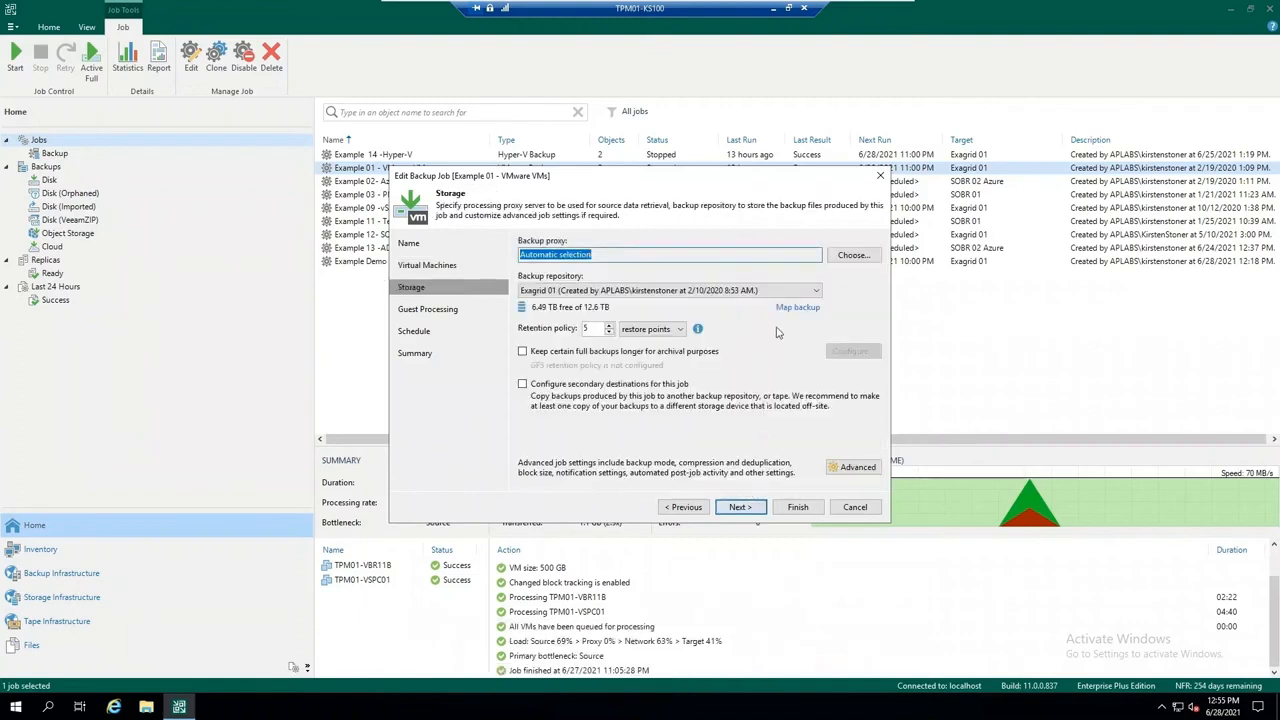
left_click(816, 302)
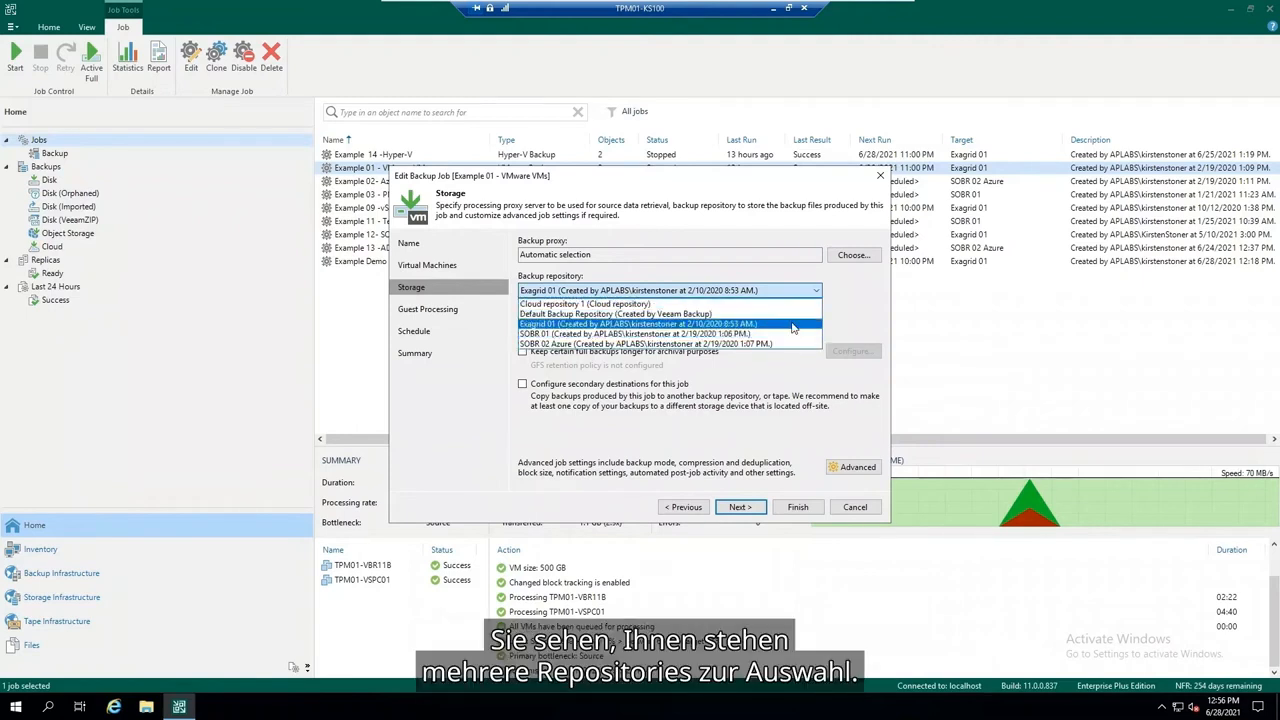
left_click(792, 327)
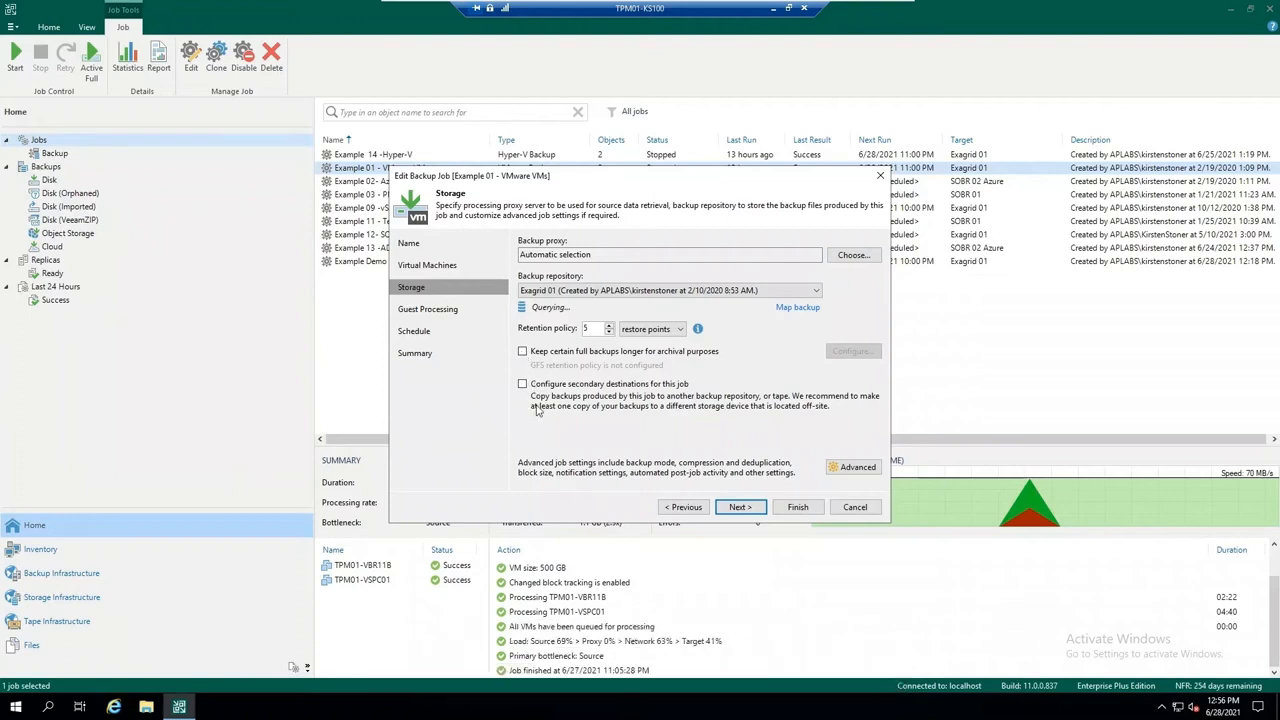
- Enable keeping certain full backups longer for archival purposes and review the GFS retention options without configuring them
left_click(522, 352)
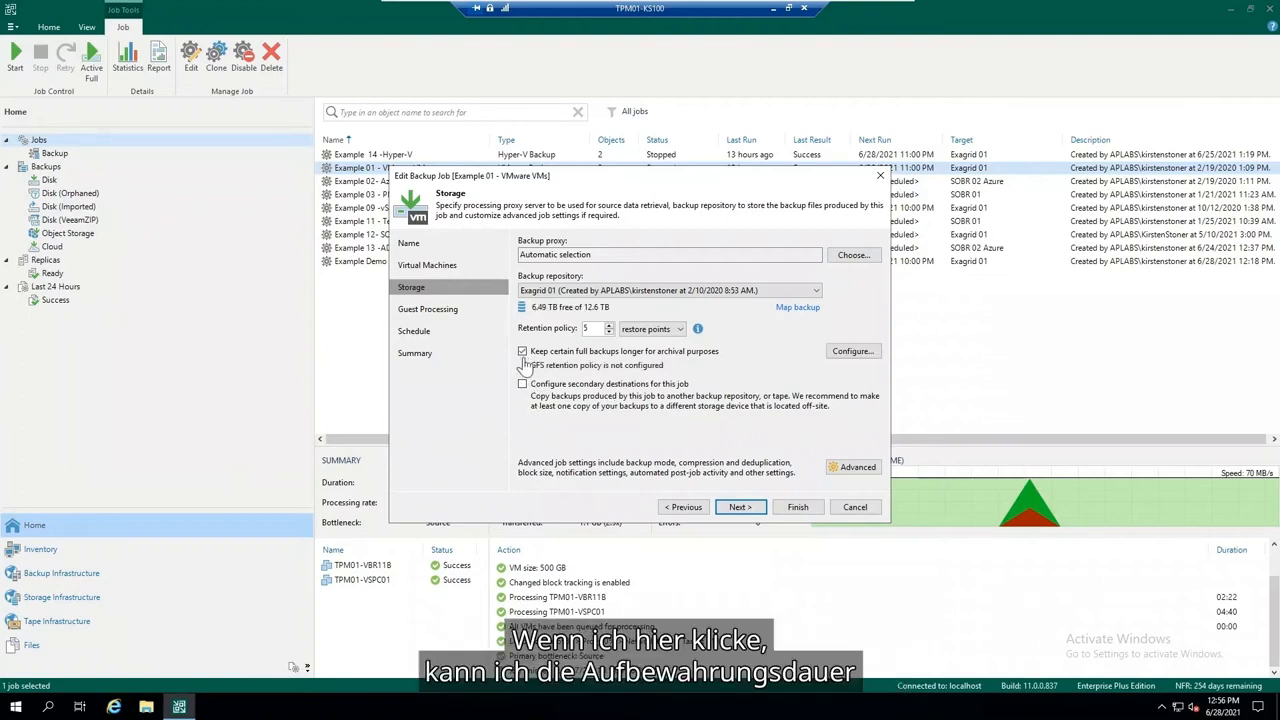
left_click(868, 355)
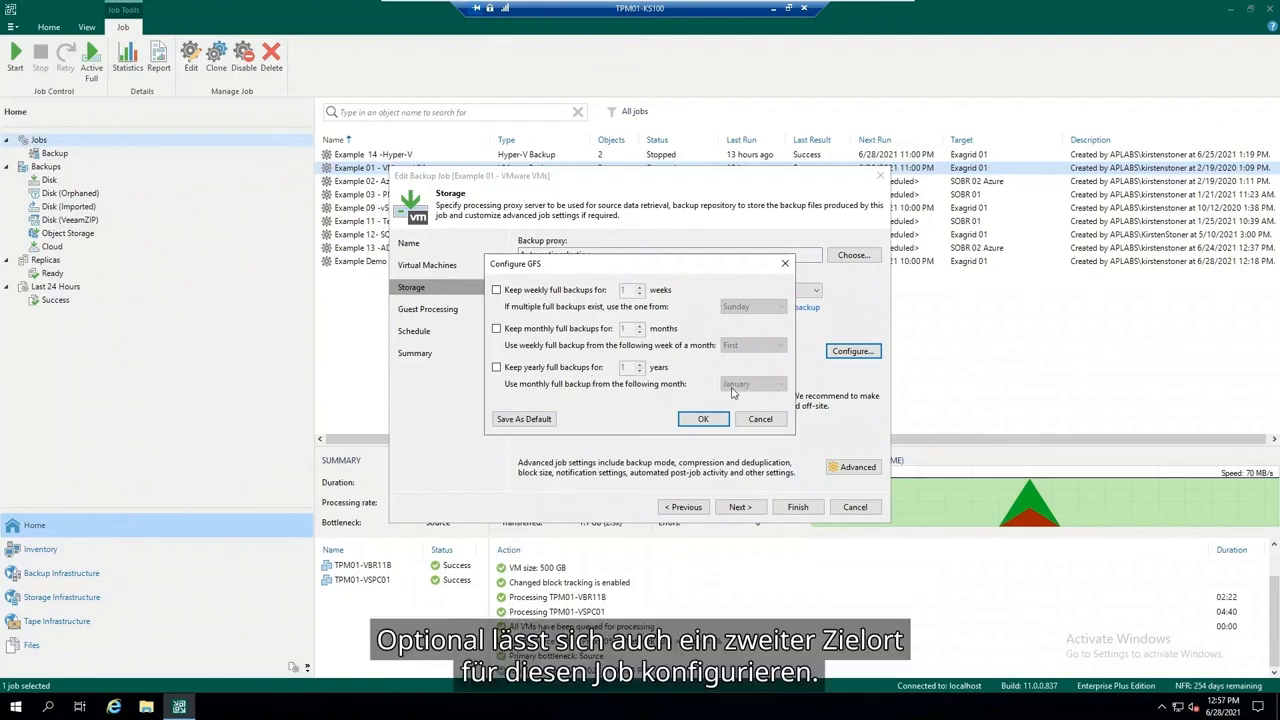
left_click(770, 424)
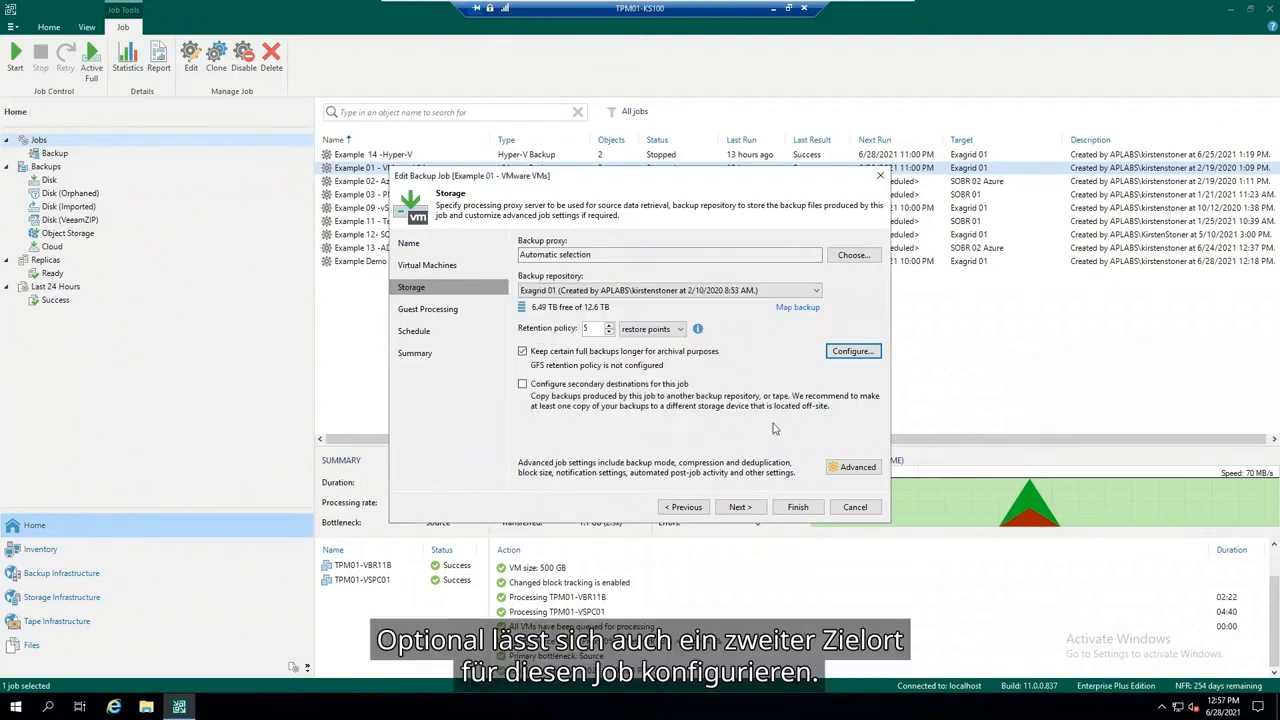
- Keep the guest processing settings and the daily 11:00 PM schedule on selected days, and save the Example 01 - VMware VMs job
left_click(761, 508)
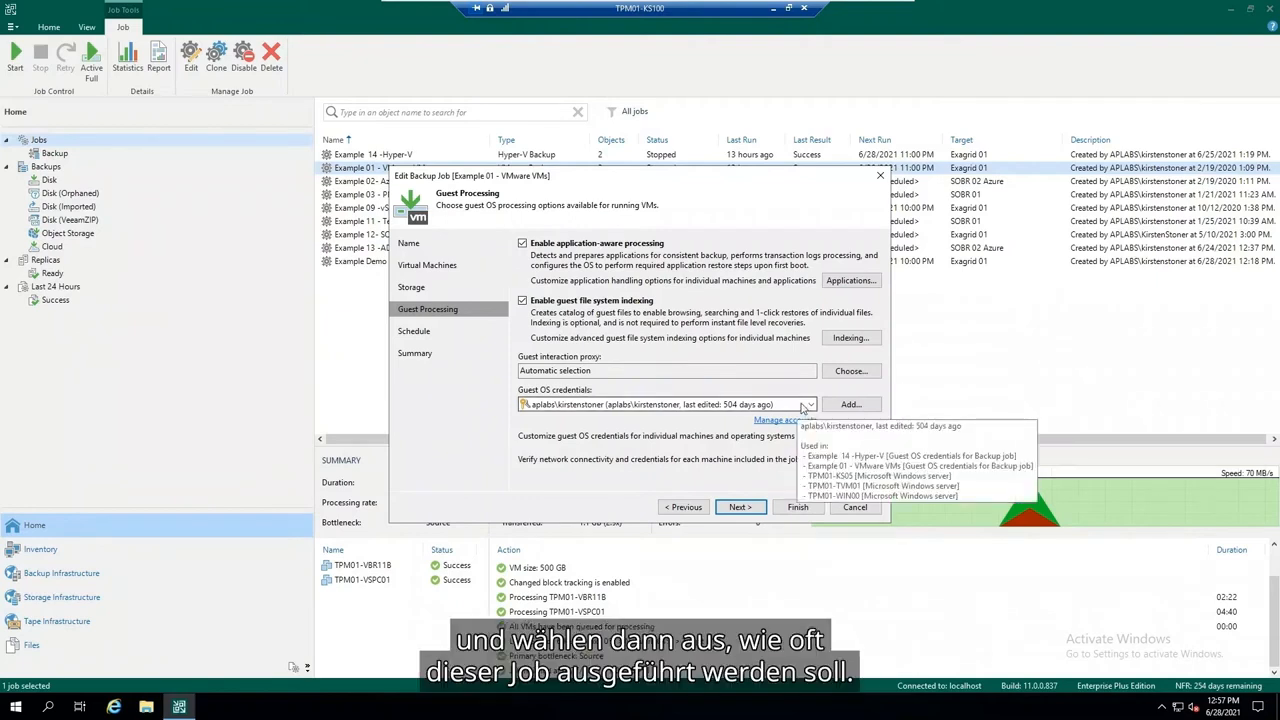
left_click(736, 505)
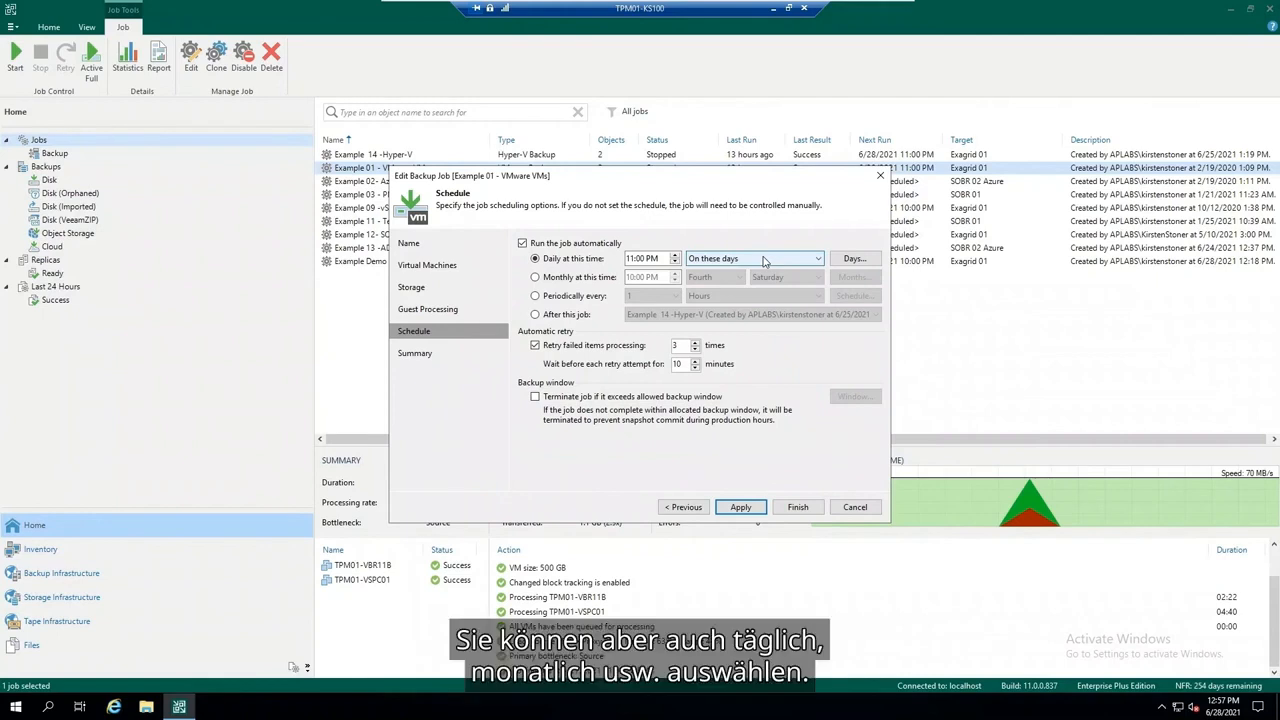
left_click(746, 506)
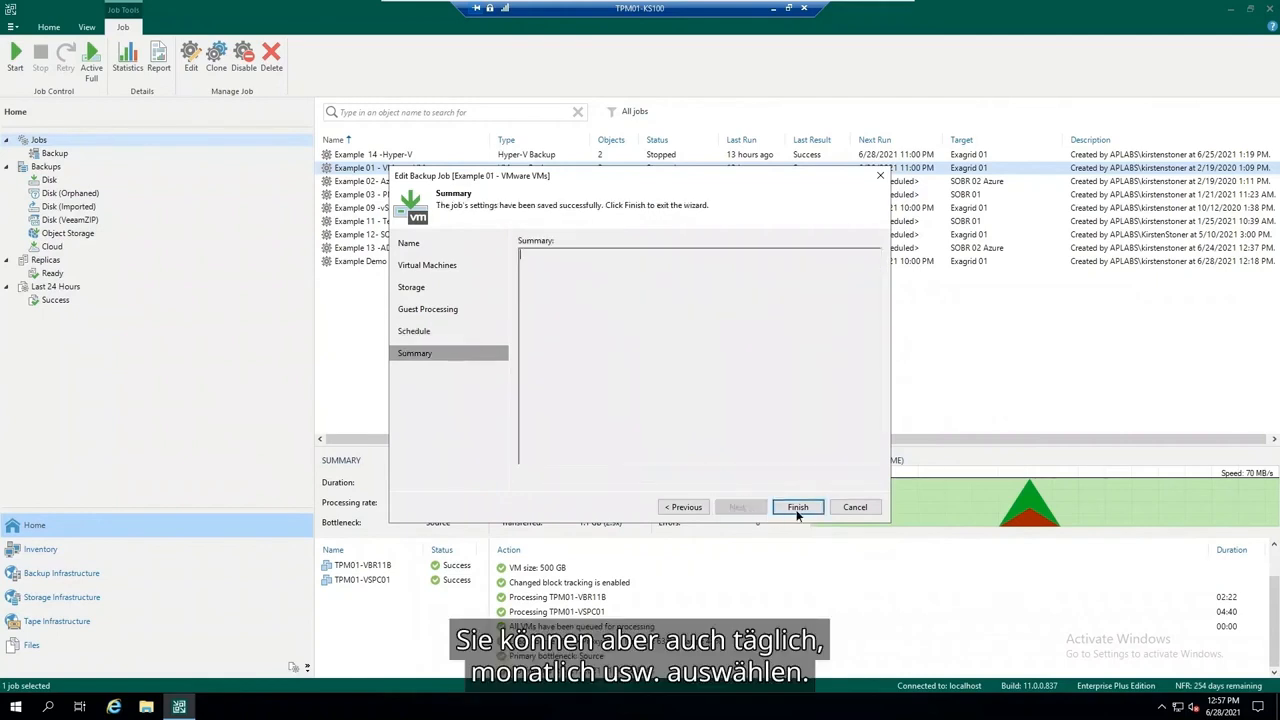
left_click(798, 510)
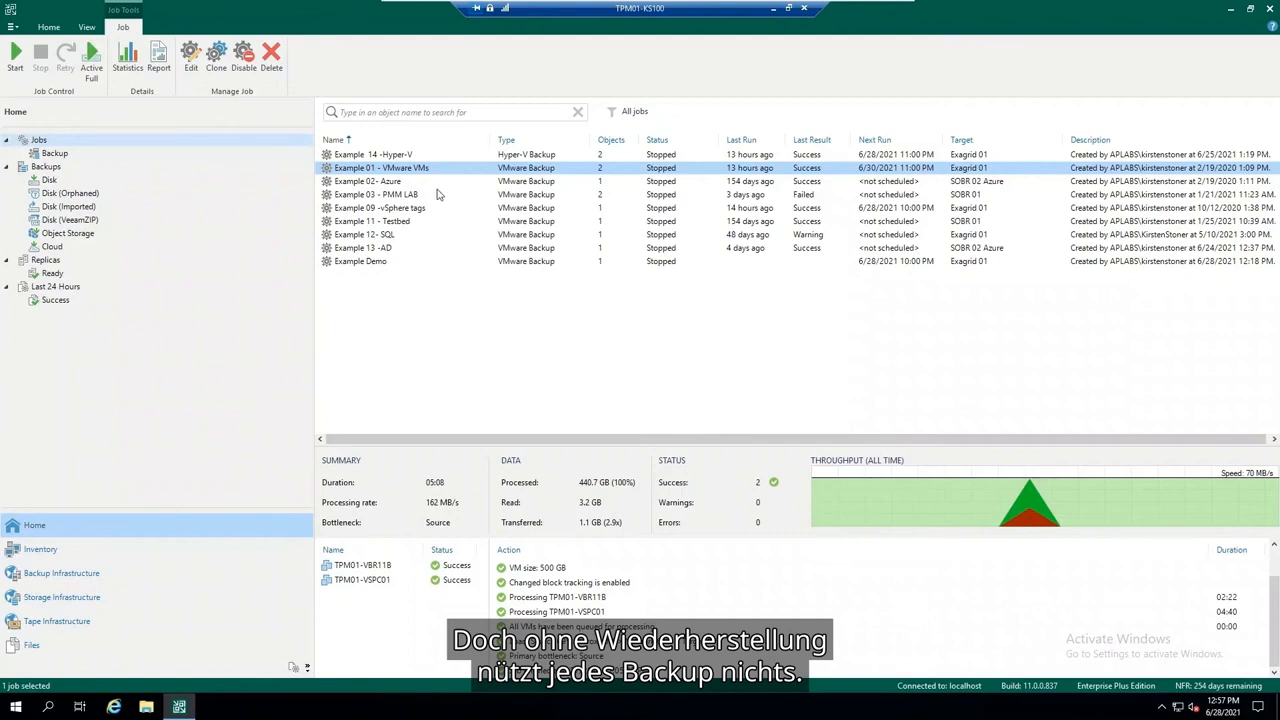
- Start a VMware vSphere restore from backup, choosing entire VM restore with Instant Recovery
left_click(48, 29)
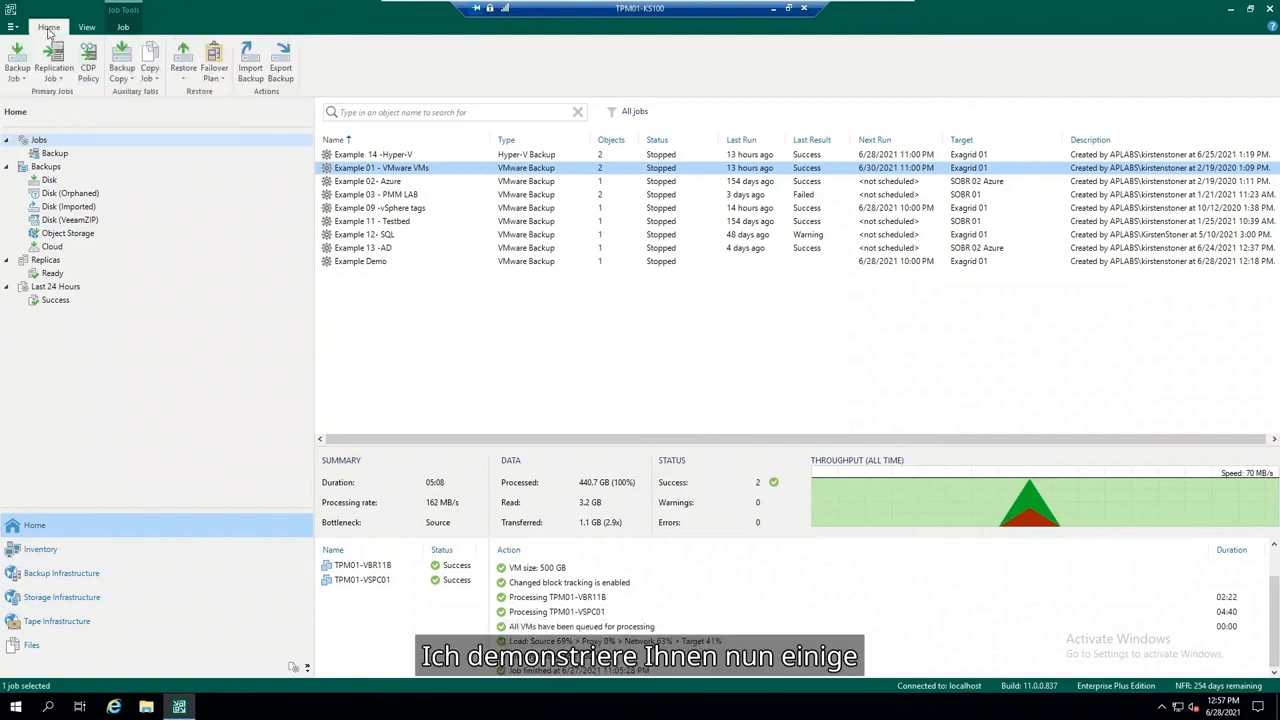
left_click(186, 66)
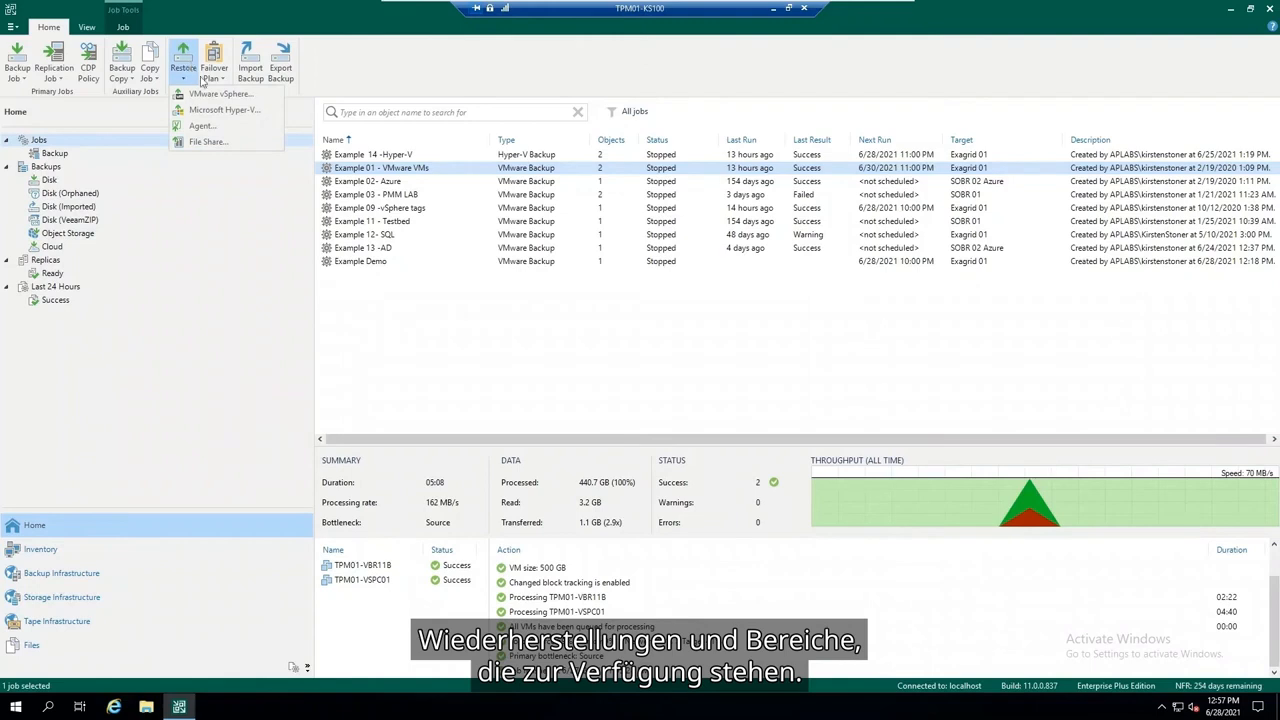
left_click(266, 95)
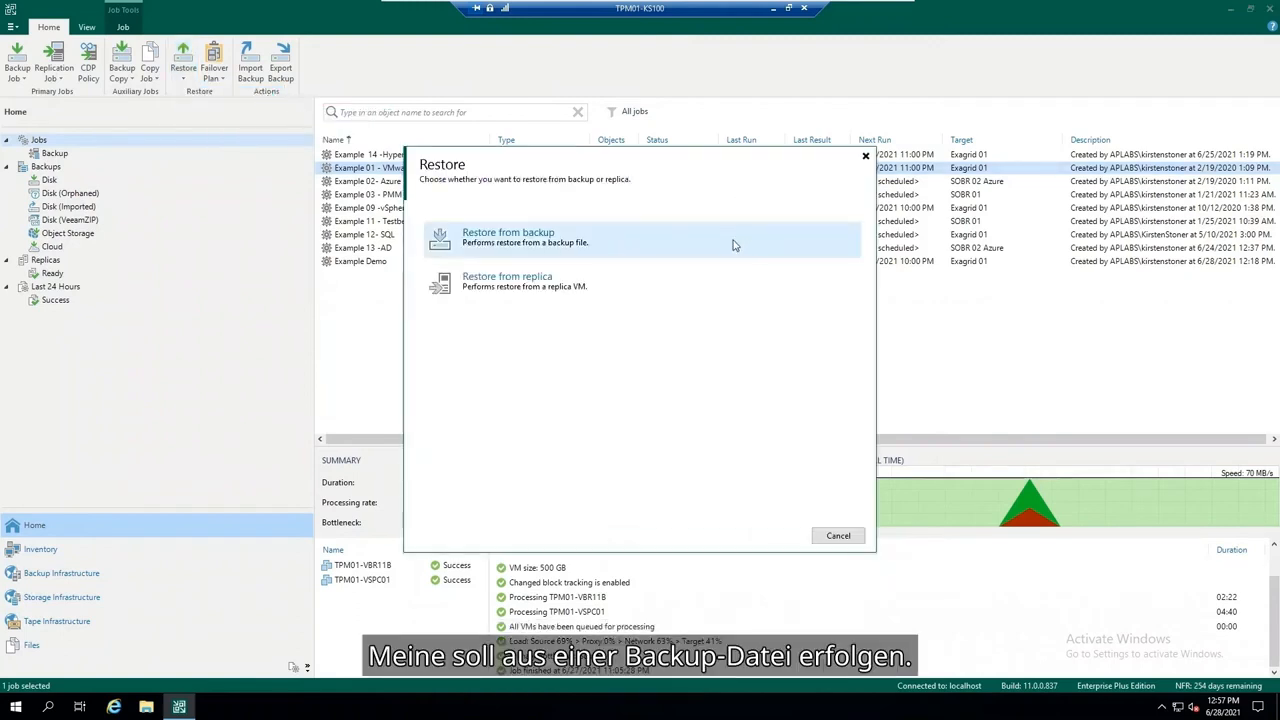
left_click(670, 233)
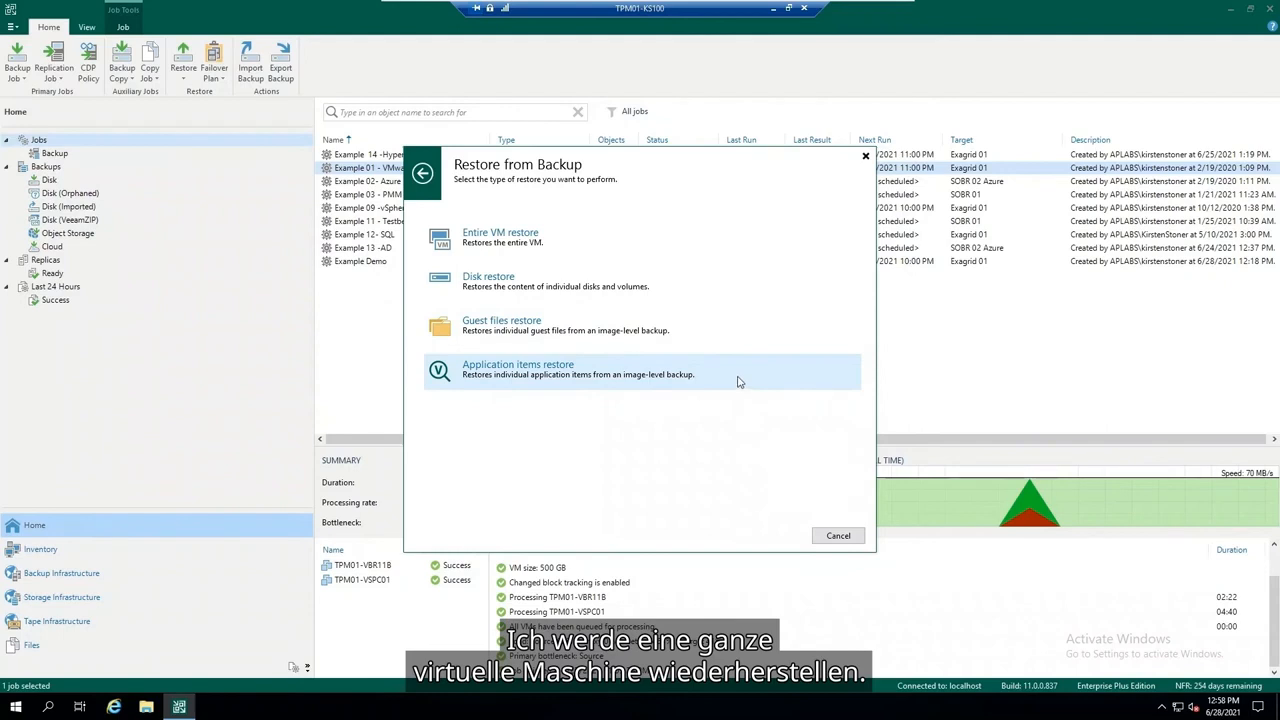
left_click(708, 235)
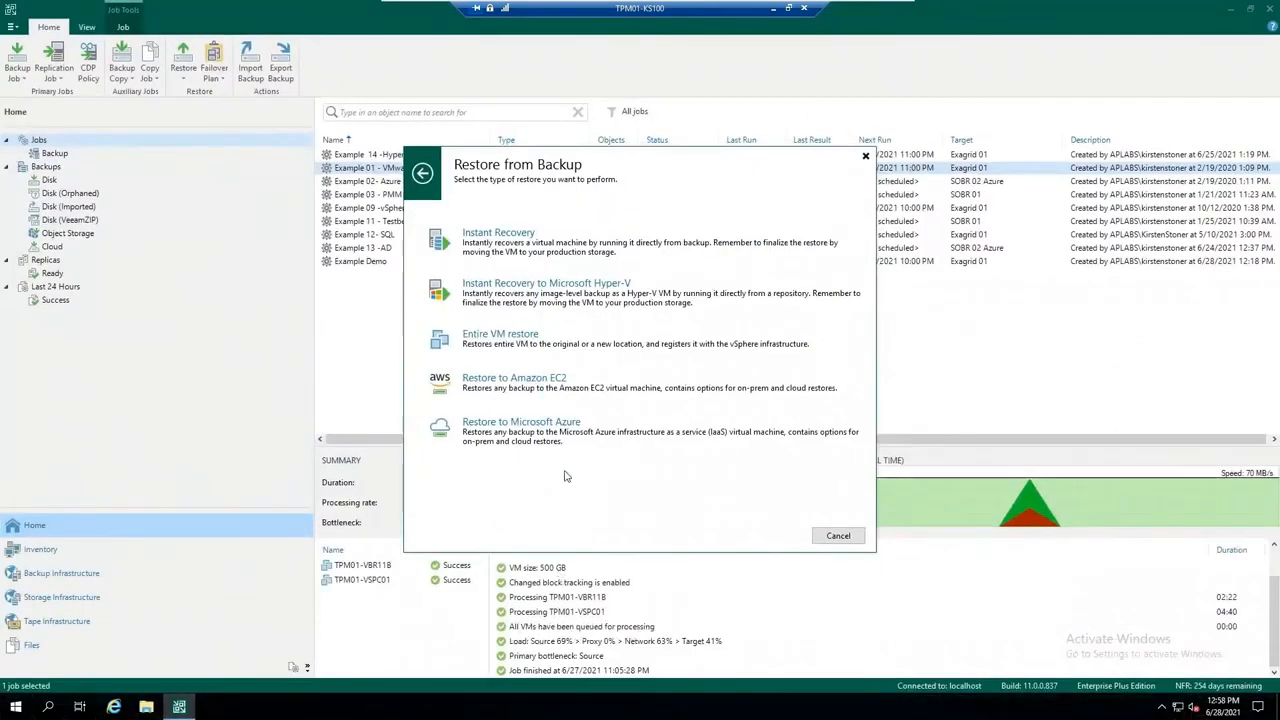
left_click(576, 254)
- Add the virtual machine TPM01-VBR11B from the Example 01 backup to the machines to restore
left_click(868, 280)
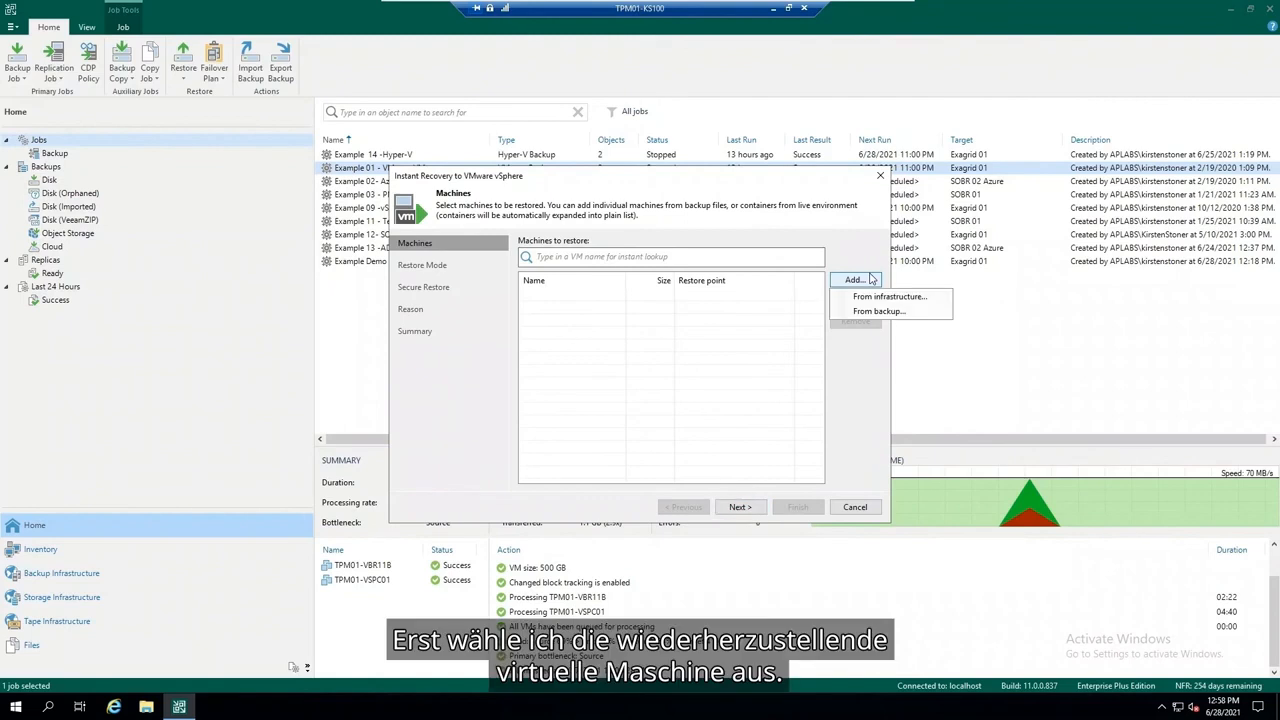
left_click(897, 312)
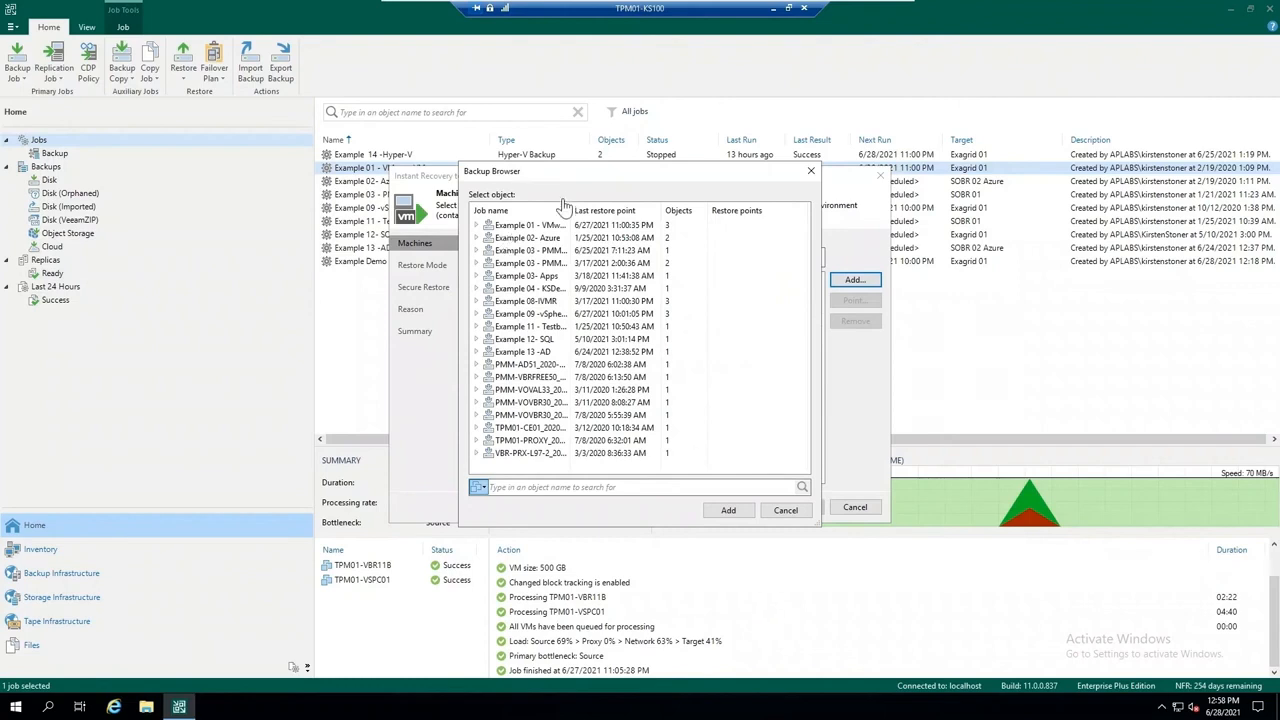
left_click(477, 225)
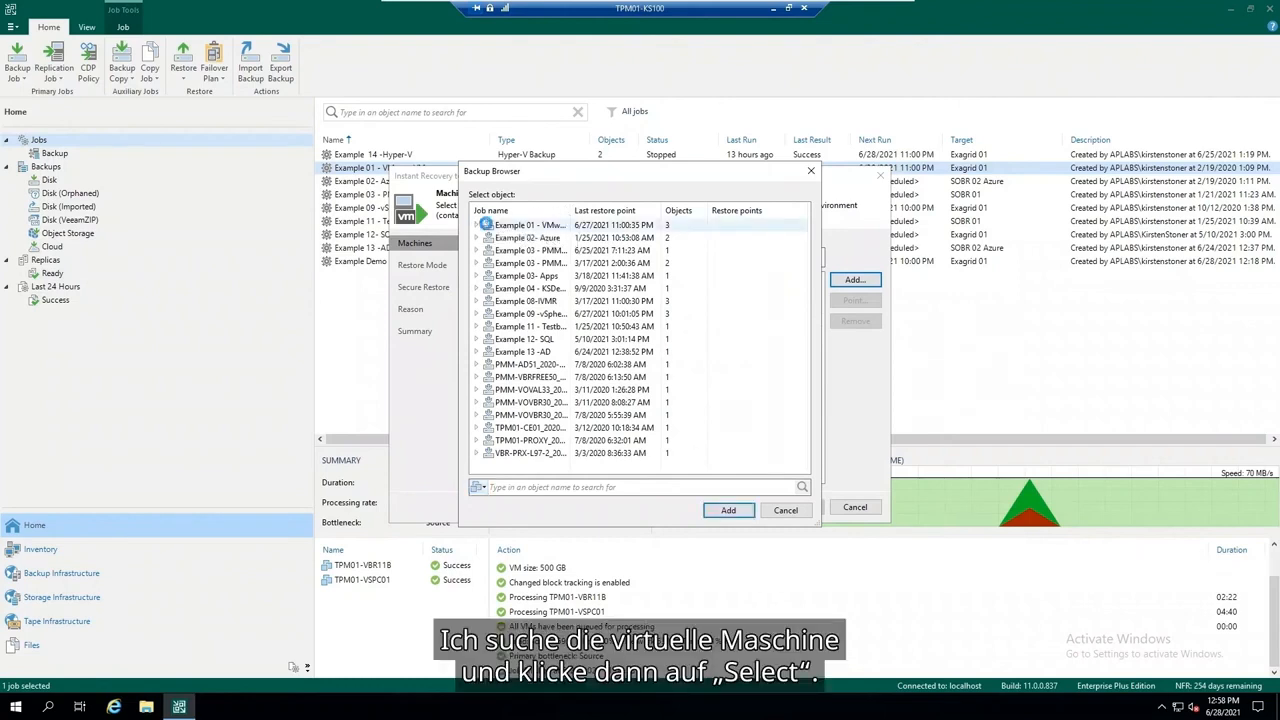
left_click(477, 225)
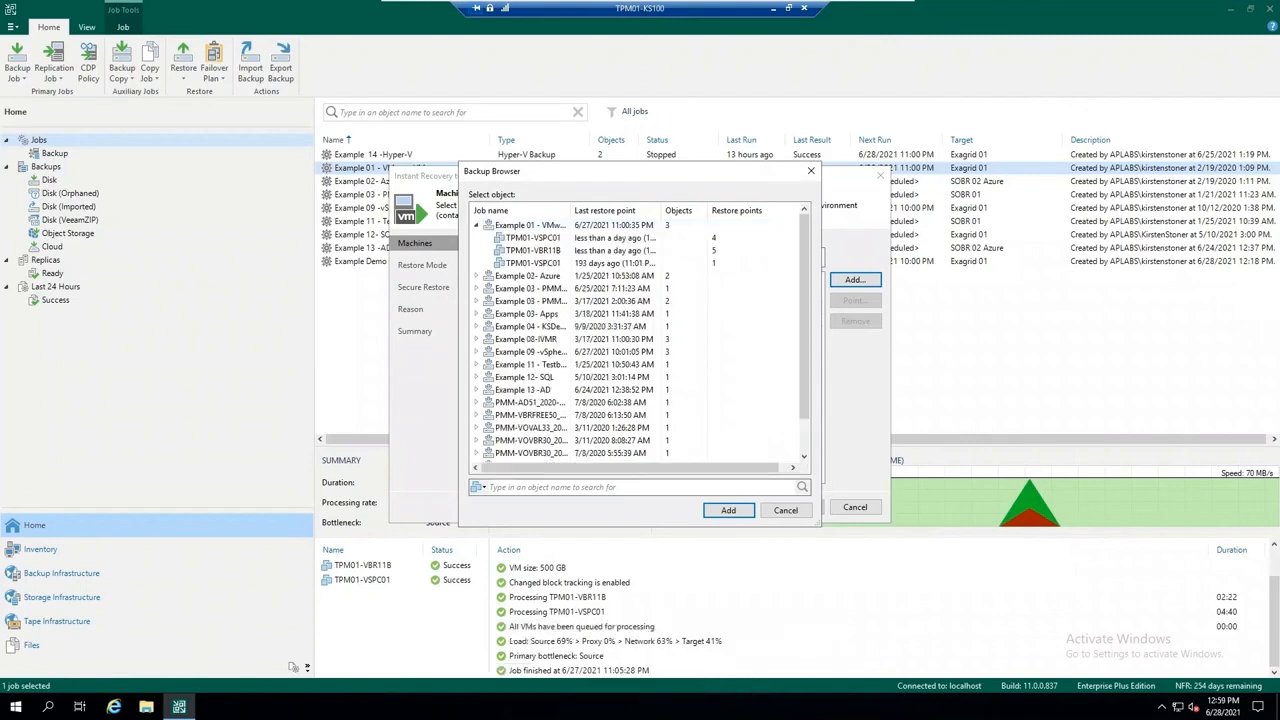
left_click(548, 252)
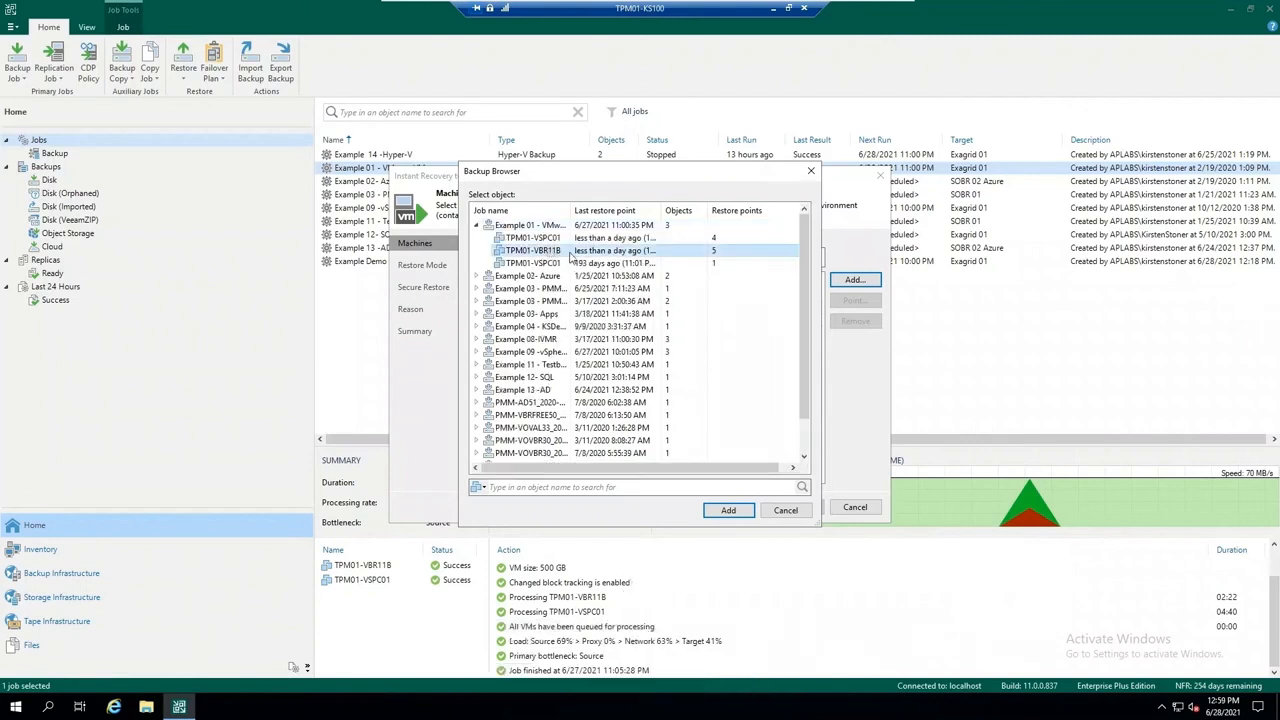
left_click(730, 511)
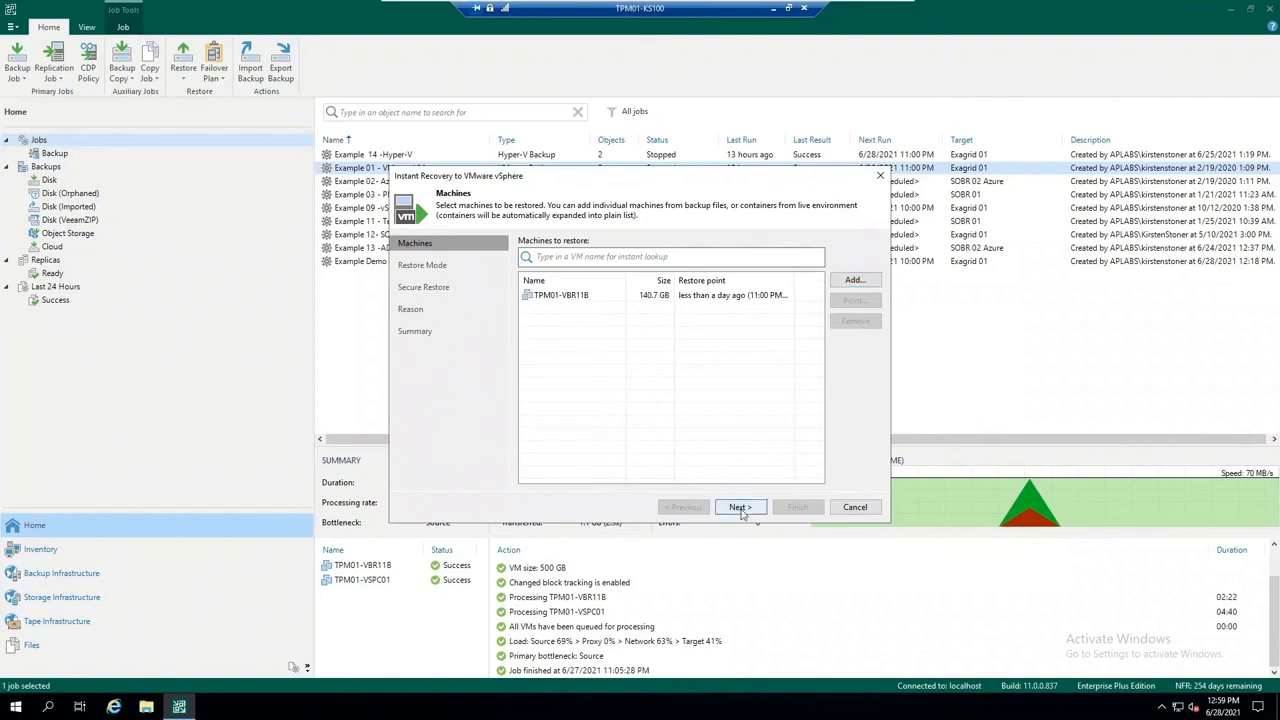
- Keep the restore to the original location with VM tags and proceed without a malware scan
left_click(740, 507)
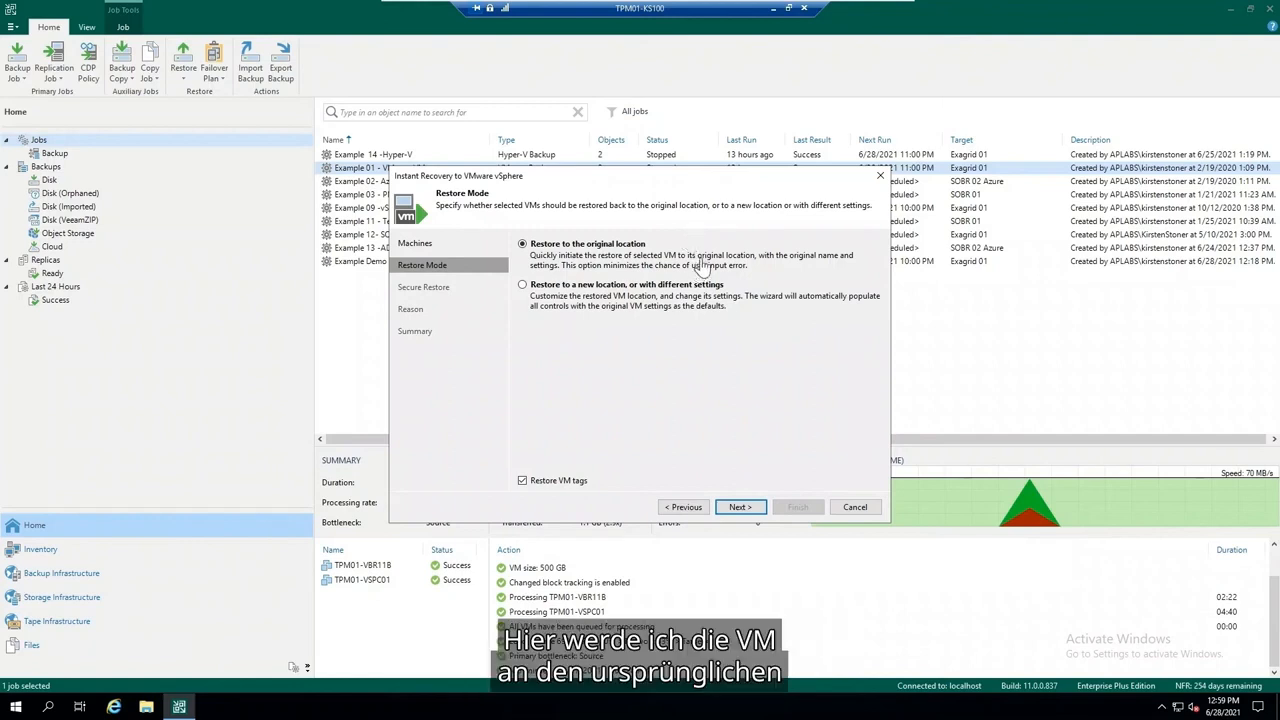
left_click(731, 512)
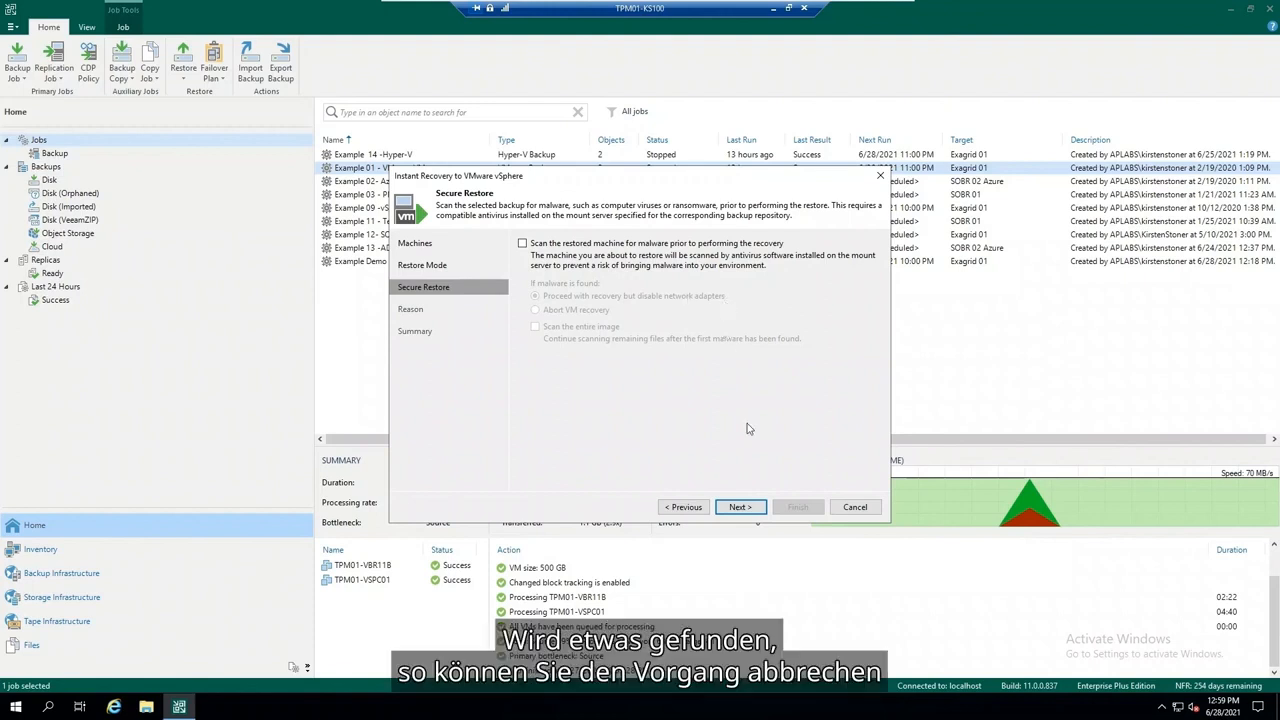
left_click(745, 511)
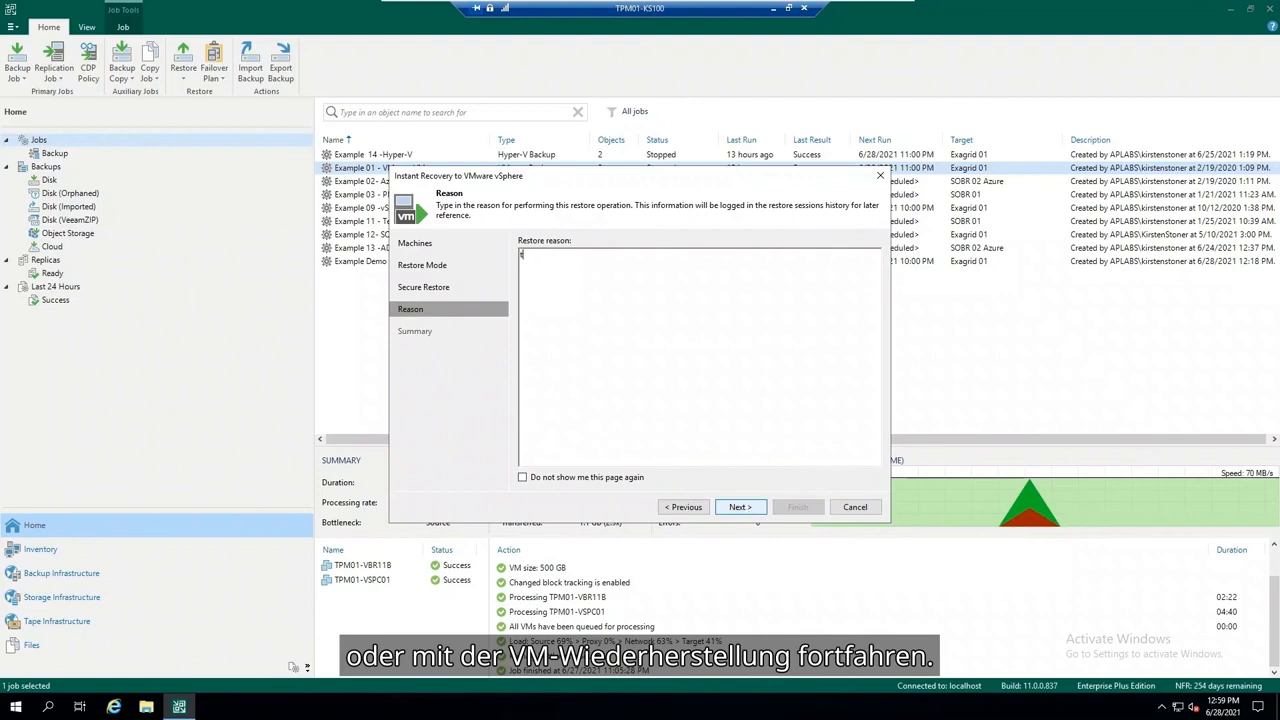
- Enter test as the restore reason and launch the instant recovery with network connection and power-on after restoring enabled
type("test")
left_click(747, 509)
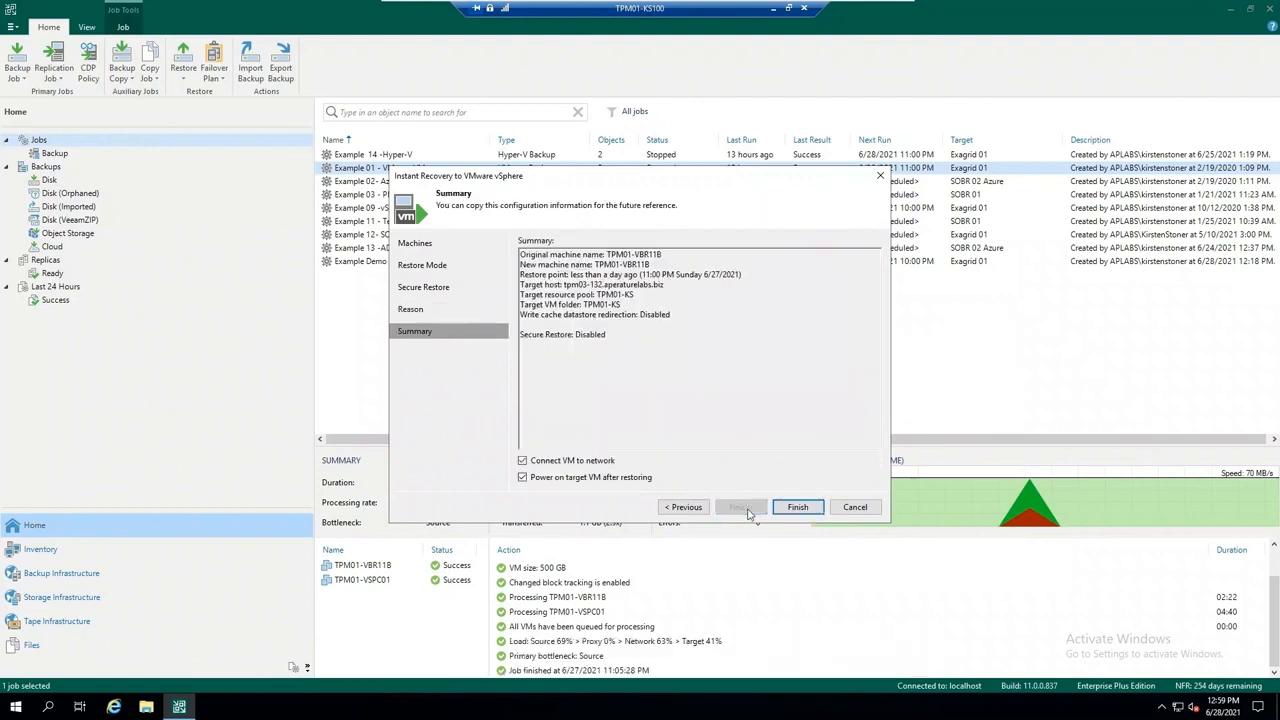
left_click(800, 508)
left_click(674, 371)
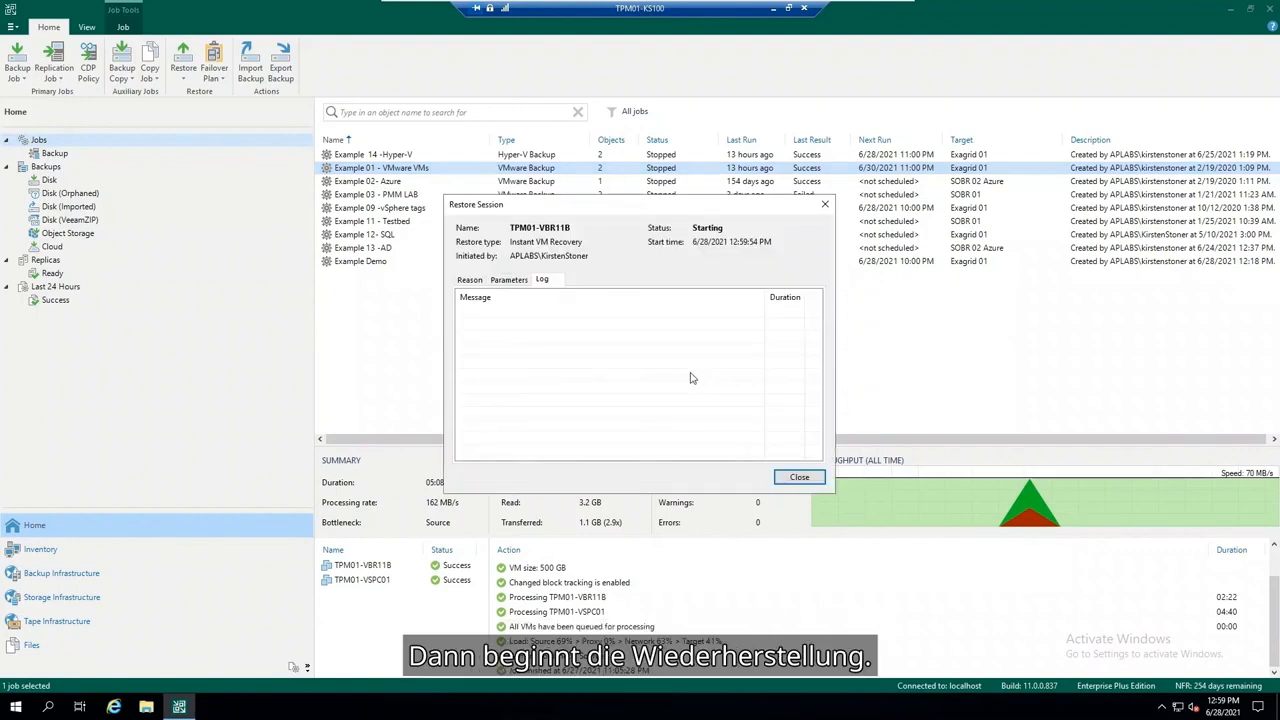